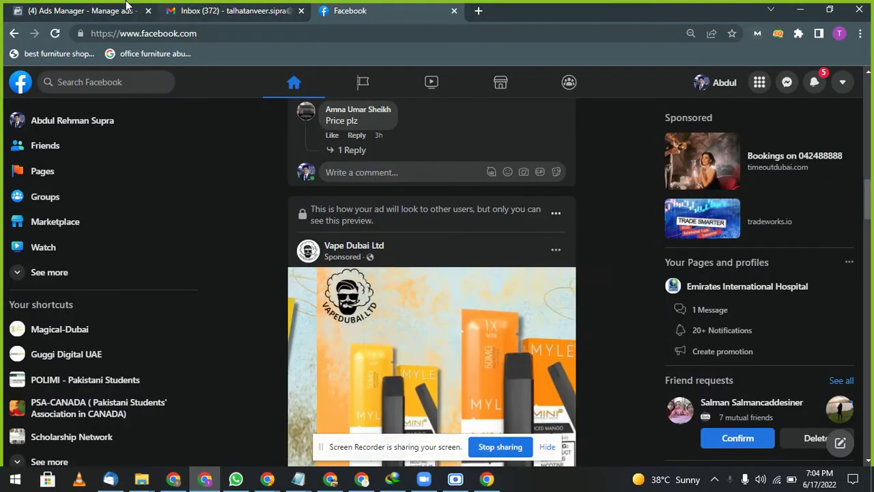
- Switch Ads Manager to the second ad account, then show Facebook's list of managed Pages
{"action": "left_click", "coordinate": [127, 6]}
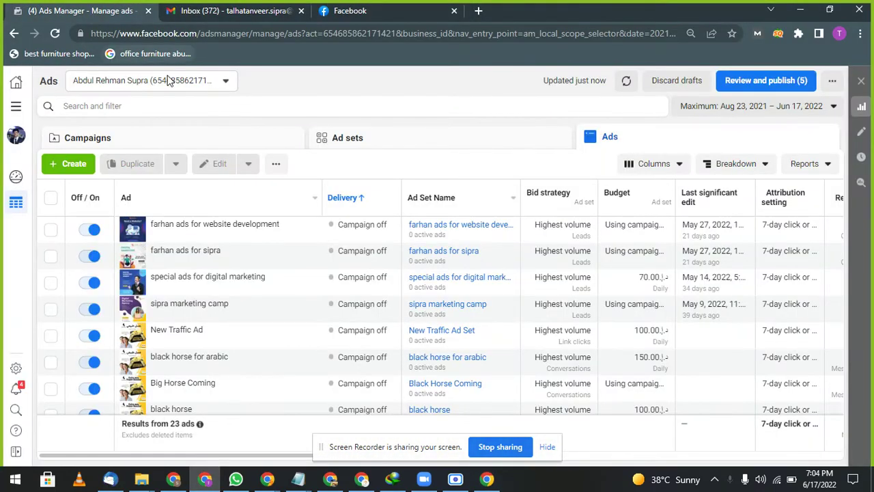
{"action": "left_click", "coordinate": [169, 81]}
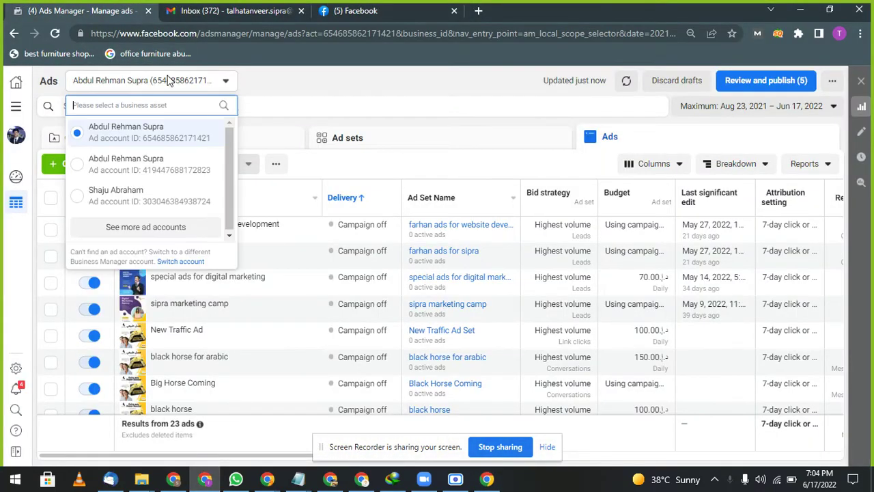
{"action": "left_click", "coordinate": [170, 166]}
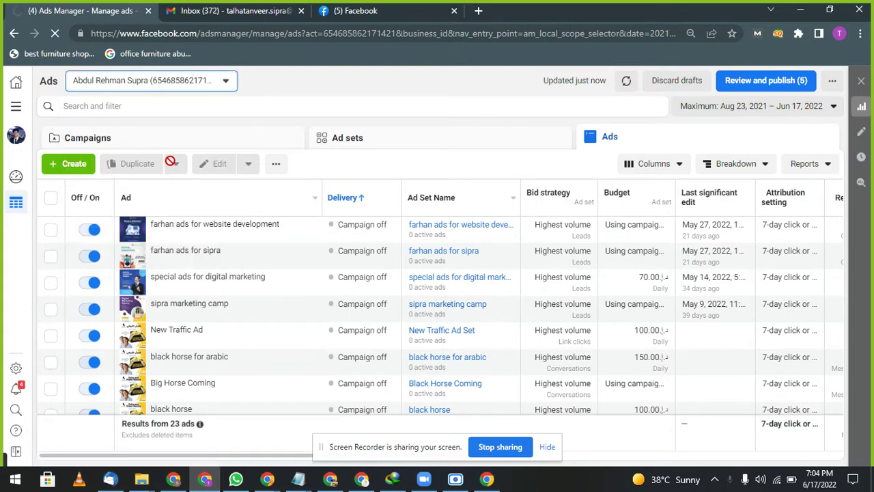
{"action": "left_click", "coordinate": [368, 10]}
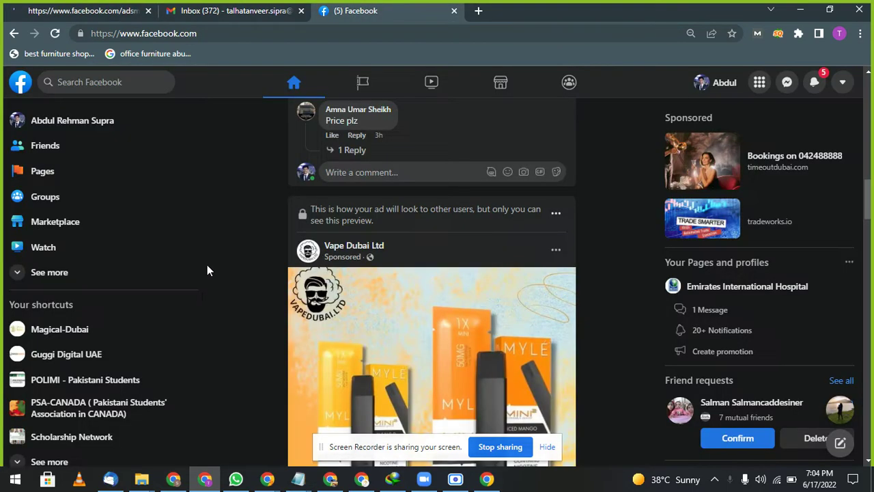
{"action": "left_click", "coordinate": [46, 172]}
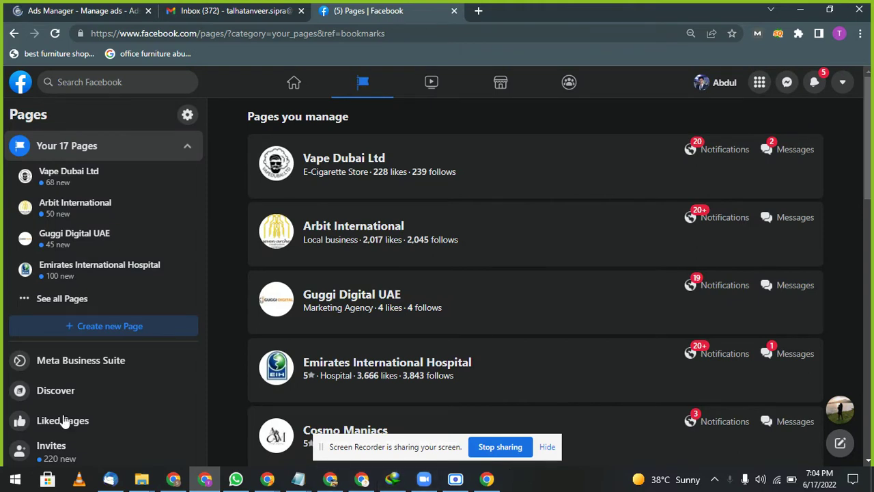
- Start a new Page named 'The new montreal' with category Real Estate
{"action": "left_click", "coordinate": [135, 326]}
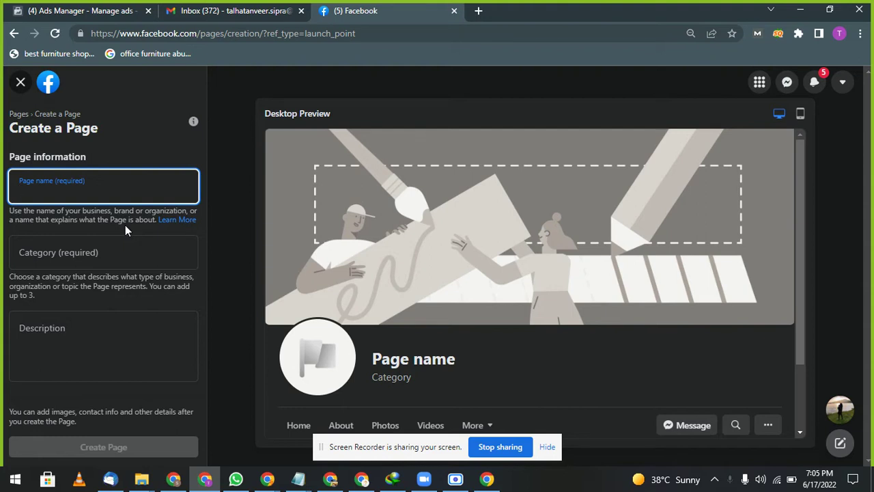
{"action": "type", "text": "the new monte"}
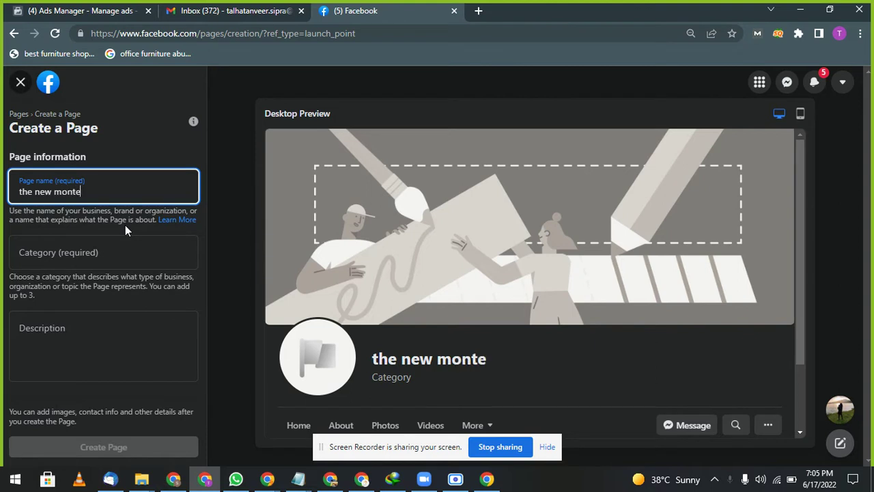
{"action": "type", "text": "r"}
{"action": "key", "text": "BackSpace"}
{"action": "key", "text": "BackSpace"}
{"action": "type", "text": "real"}
{"action": "left_click", "coordinate": [92, 250]}
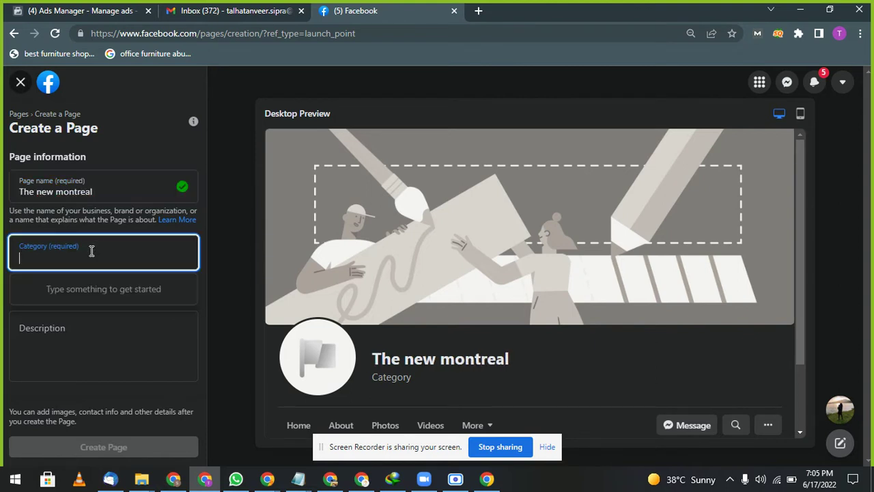
{"action": "type", "text": "blogg"}
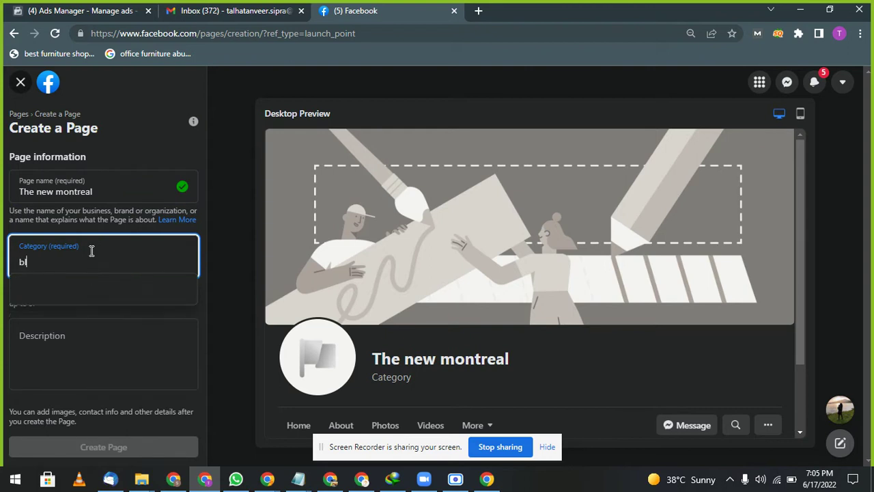
{"action": "type", "text": "i"}
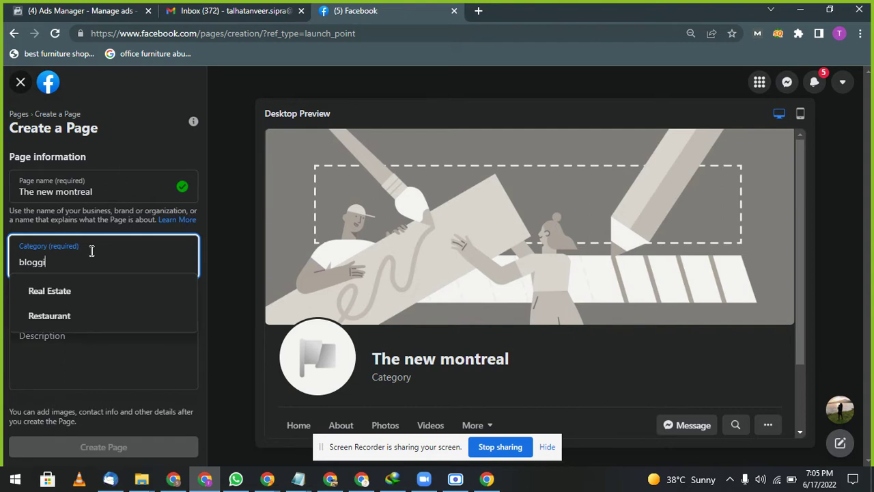
{"action": "left_click", "coordinate": [62, 289]}
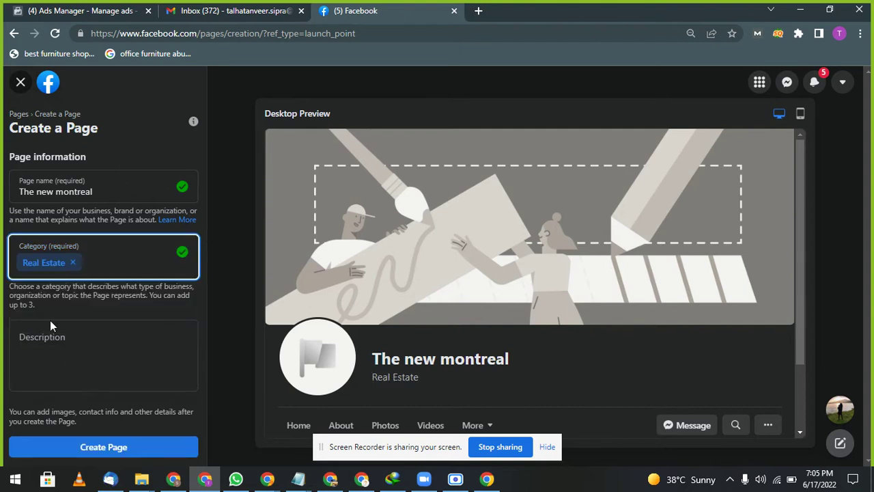
- Write a house-rent-and-sale description, then delete it so the description is empty
{"action": "left_click", "coordinate": [51, 368]}
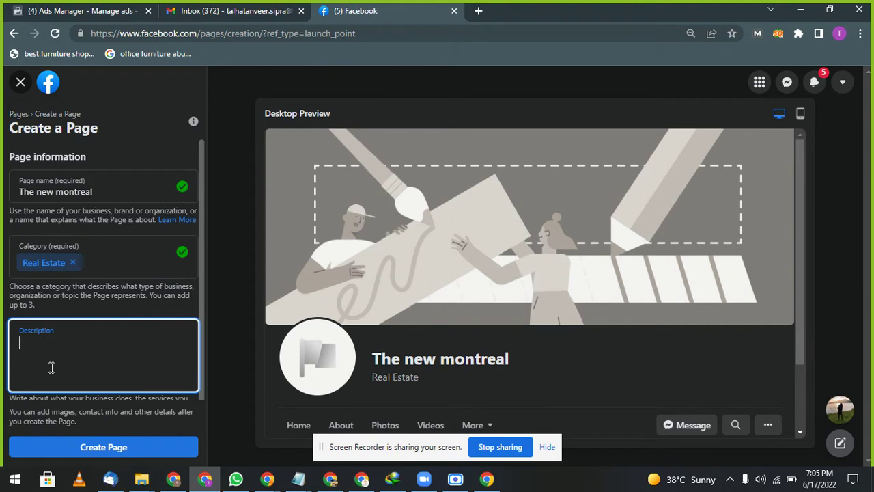
{"action": "type", "text": "we provide house and apart"}
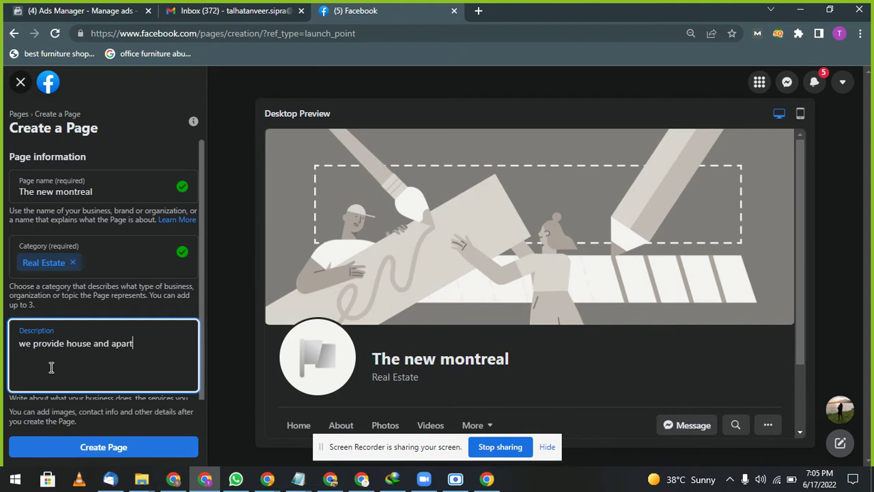
{"action": "type", "text": "ment on rent and sa"}
{"action": "key", "text": "BackSpace"}
{"action": "key", "text": "BackSpace"}
{"action": "type", "text": "we sell them also"}
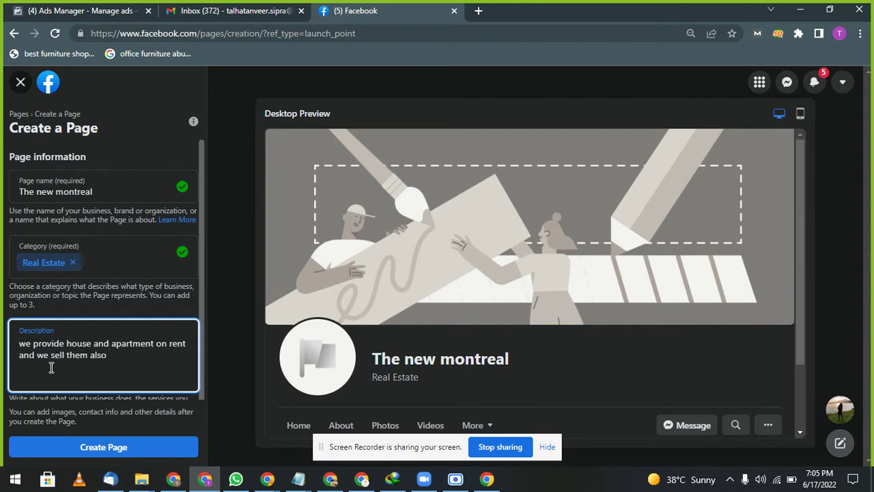
{"action": "triple_click", "coordinate": [127, 358]}
{"action": "key", "text": "BackSpace"}
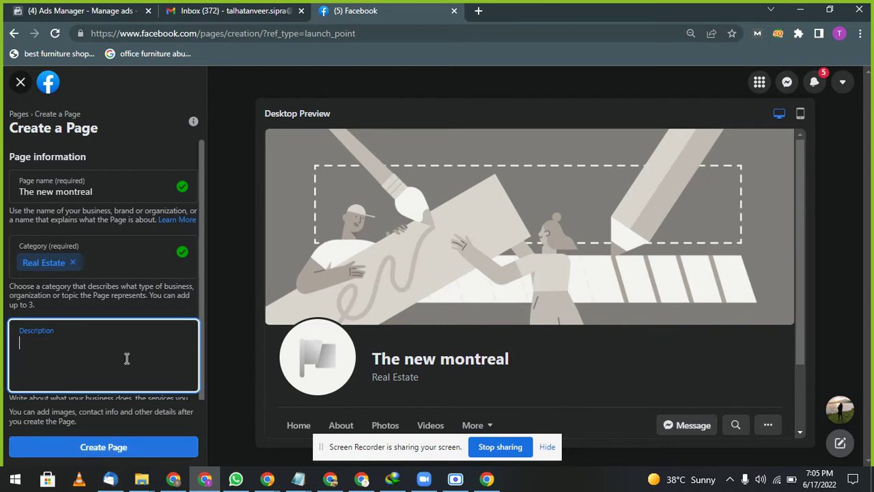
- Close the Create a Page form, confirming to leave without creating the Page
{"action": "left_click", "coordinate": [21, 83]}
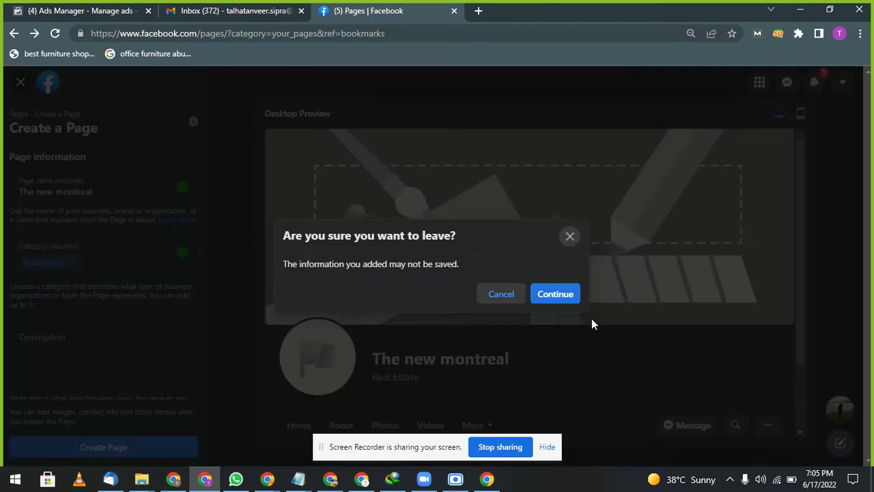
{"action": "left_click", "coordinate": [555, 294]}
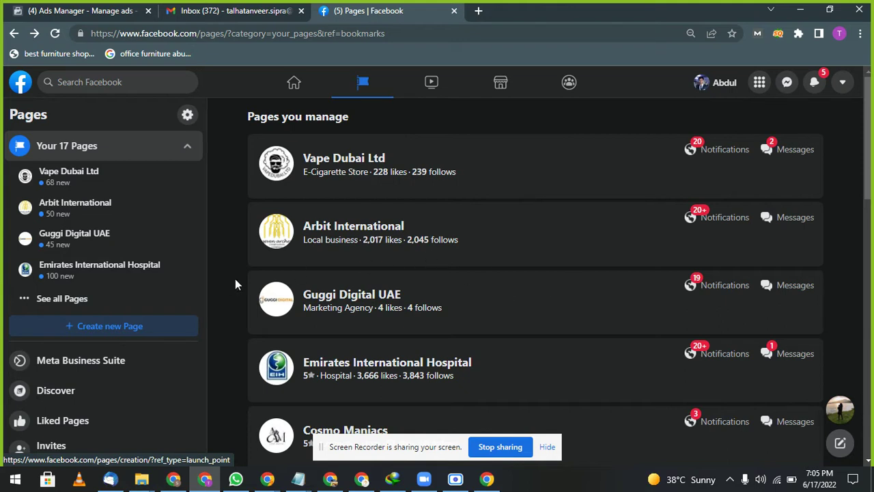
{"action": "scroll", "coordinate": [121, 282], "scroll_direction": "down", "scroll_amount": 1}
{"action": "scroll", "coordinate": [121, 285], "scroll_direction": "down", "scroll_amount": 1}
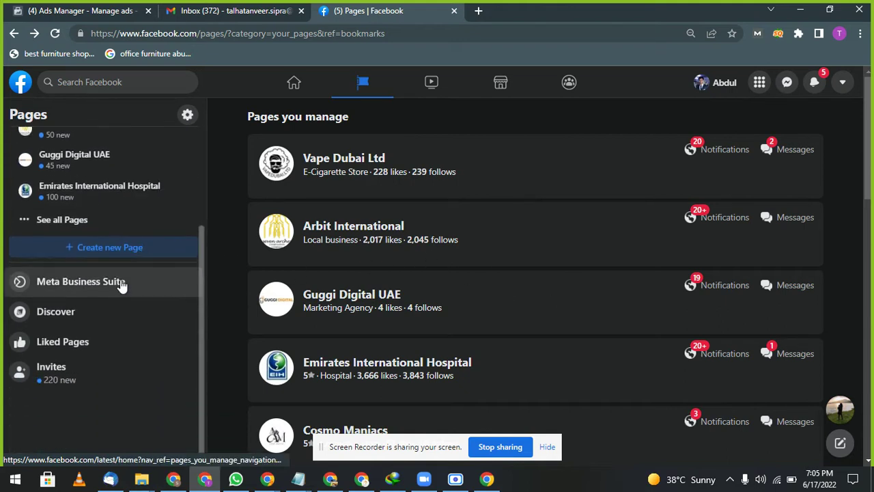
{"action": "scroll", "coordinate": [89, 300], "scroll_direction": "up", "scroll_amount": 1}
- Show all managed Pages and scroll through the full list
{"action": "left_click", "coordinate": [89, 300]}
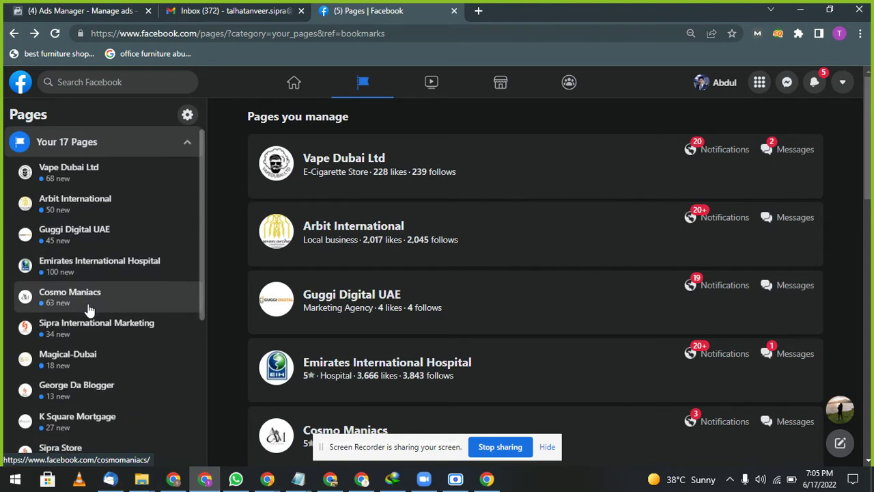
{"action": "scroll", "coordinate": [88, 310], "scroll_direction": "down", "scroll_amount": 1}
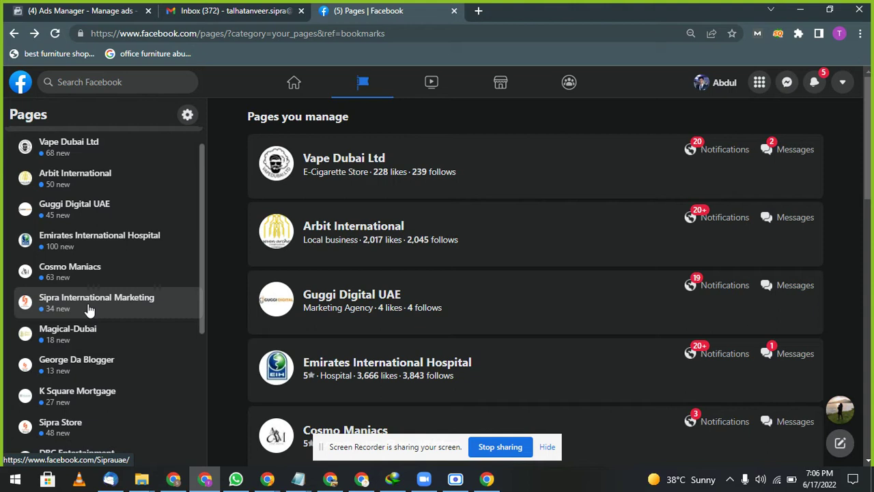
{"action": "scroll", "coordinate": [89, 311], "scroll_direction": "up", "scroll_amount": 1}
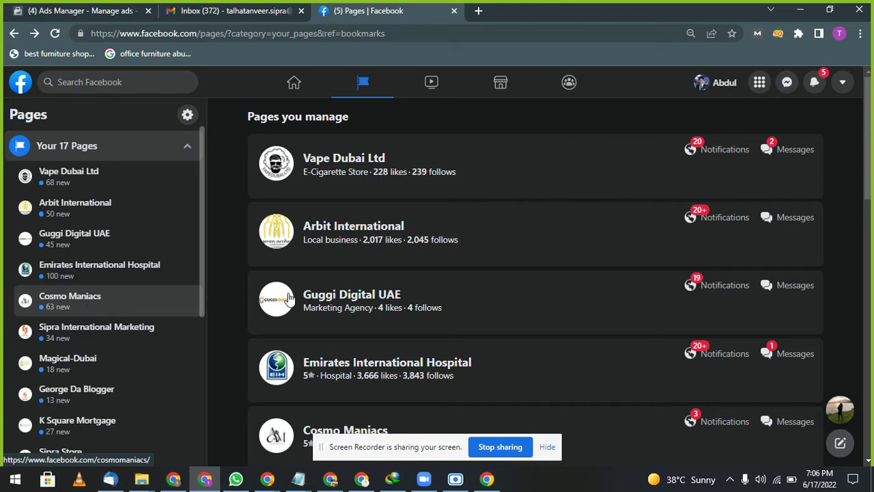
{"action": "scroll", "coordinate": [311, 306], "scroll_direction": "down", "scroll_amount": 7}
{"action": "scroll", "coordinate": [310, 306], "scroll_direction": "down", "scroll_amount": 5}
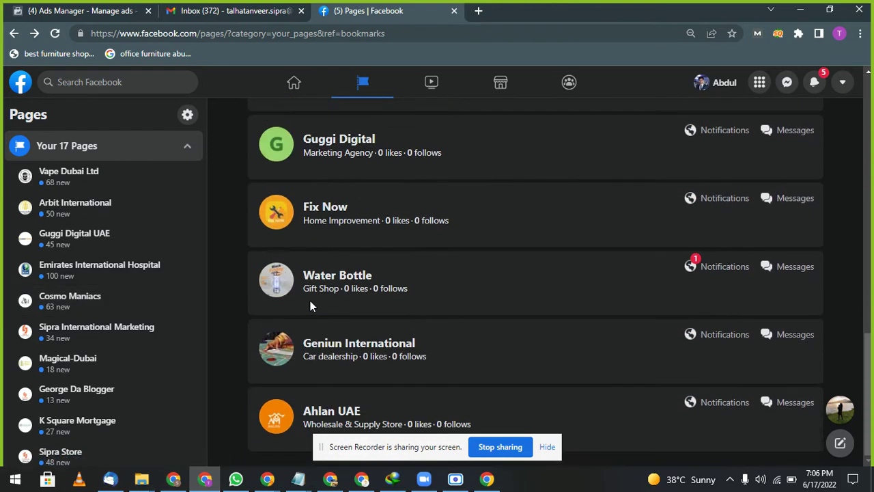
{"action": "scroll", "coordinate": [311, 306], "scroll_direction": "up", "scroll_amount": 13}
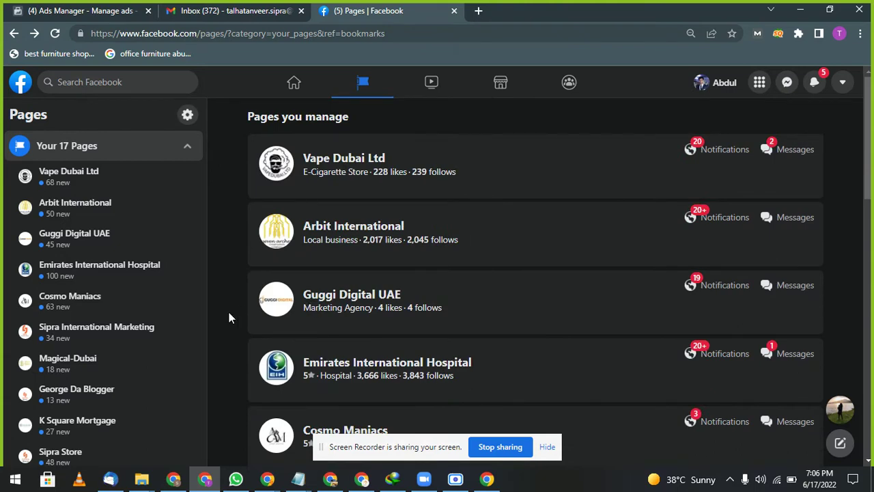
{"action": "scroll", "coordinate": [230, 317], "scroll_direction": "down", "scroll_amount": 10}
{"action": "scroll", "coordinate": [107, 369], "scroll_direction": "down", "scroll_amount": 8}
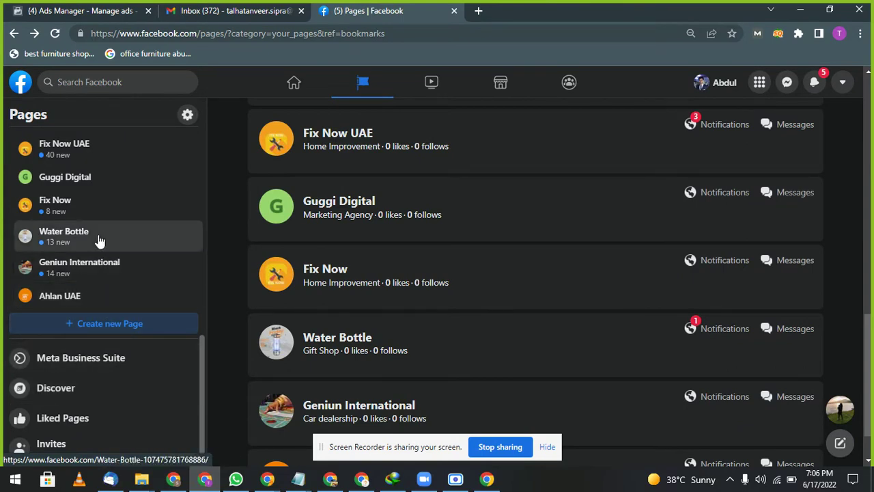
- Open the Water Bottle Page's settings, dismissing the WhatsApp prompt, and search for 'inst'
{"action": "left_click", "coordinate": [99, 241]}
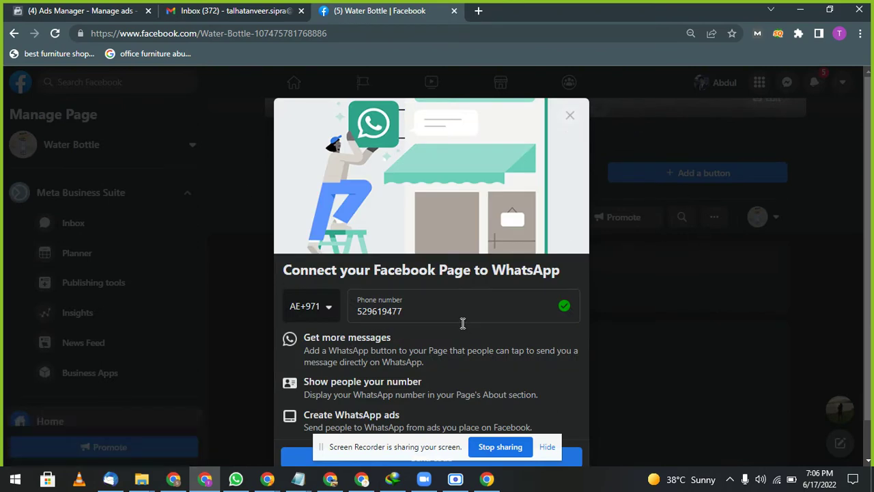
{"action": "left_click", "coordinate": [571, 117]}
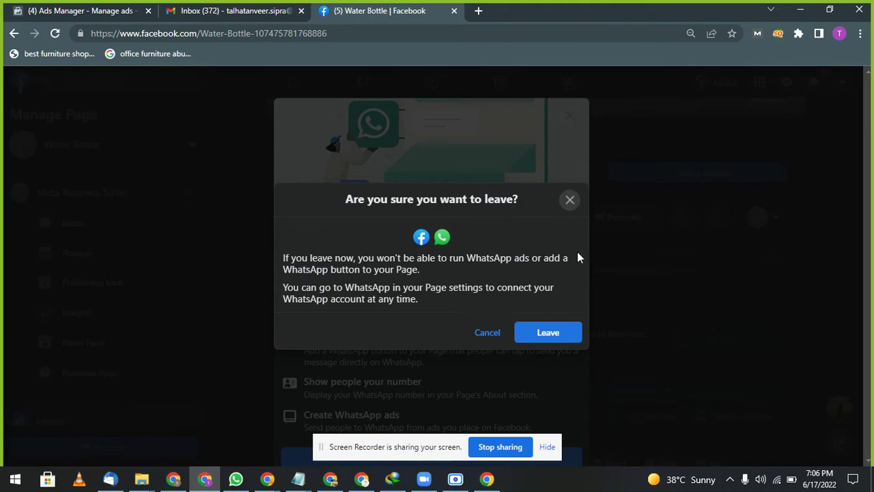
{"action": "left_click", "coordinate": [550, 332]}
{"action": "scroll", "coordinate": [109, 333], "scroll_direction": "down", "scroll_amount": 4}
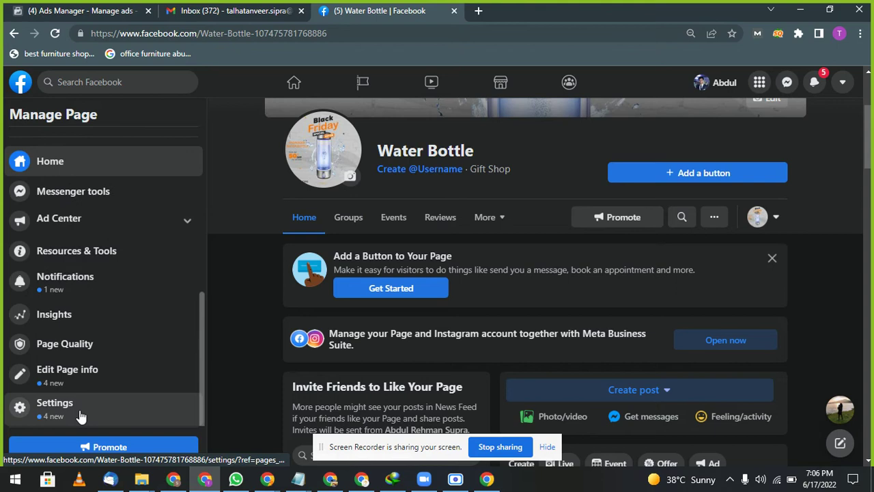
{"action": "left_click", "coordinate": [80, 416]}
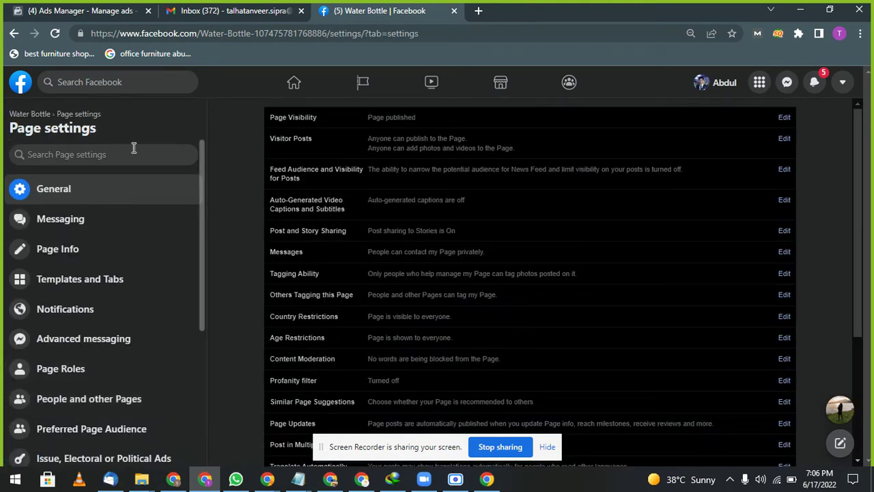
{"action": "type", "text": "inst"}
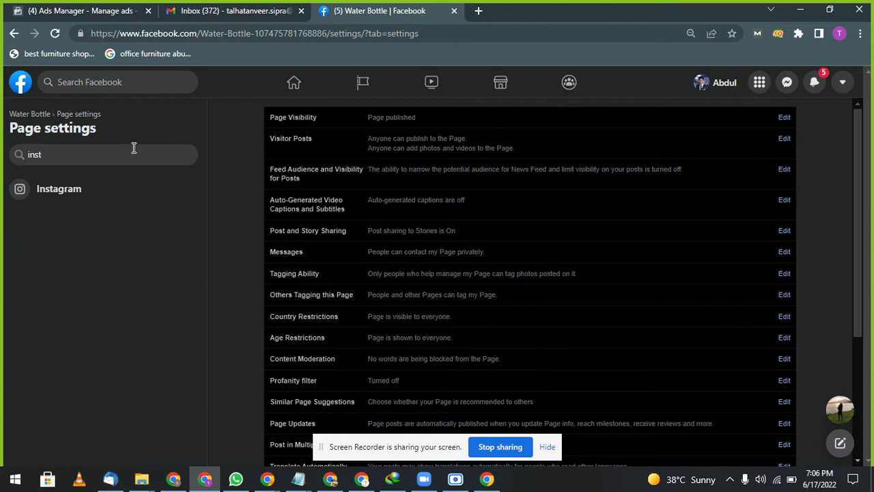
- Begin connecting an Instagram account to the Page, then close the Instagram login window without connecting
{"action": "left_click", "coordinate": [107, 189]}
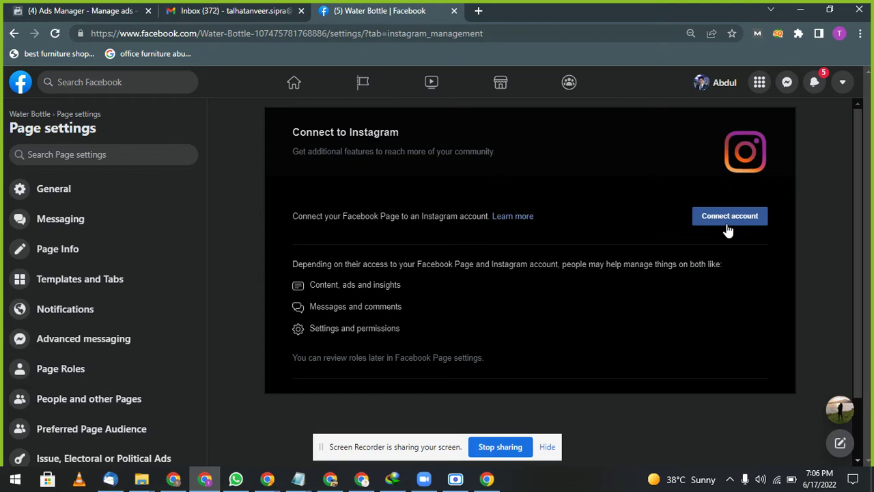
{"action": "left_click", "coordinate": [728, 231]}
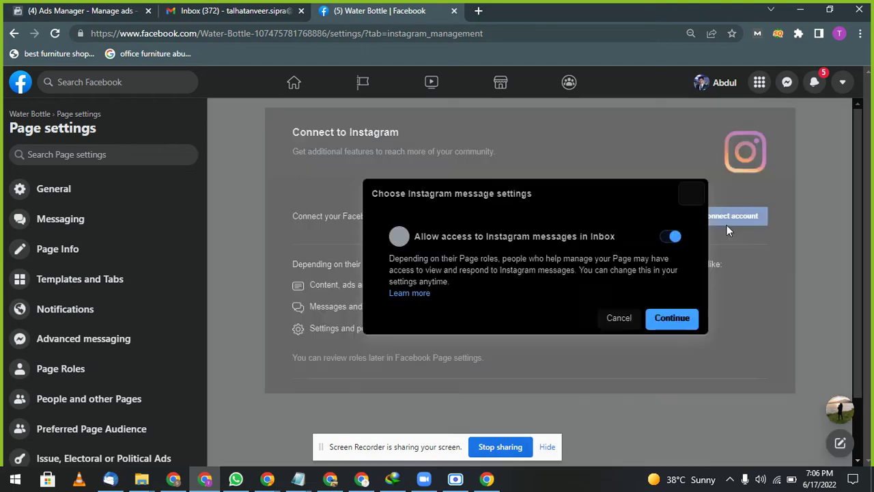
{"action": "left_click", "coordinate": [673, 319]}
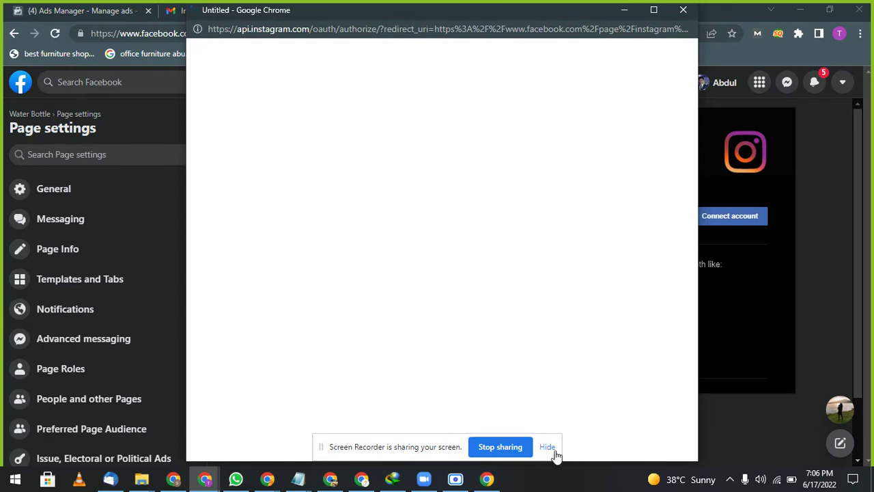
{"action": "left_click", "coordinate": [548, 449]}
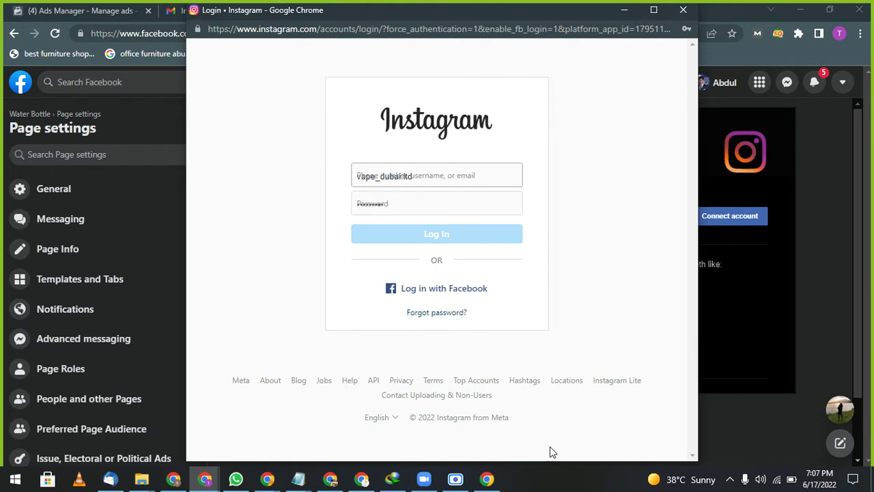
{"action": "left_click", "coordinate": [499, 178]}
{"action": "left_click", "coordinate": [478, 200]}
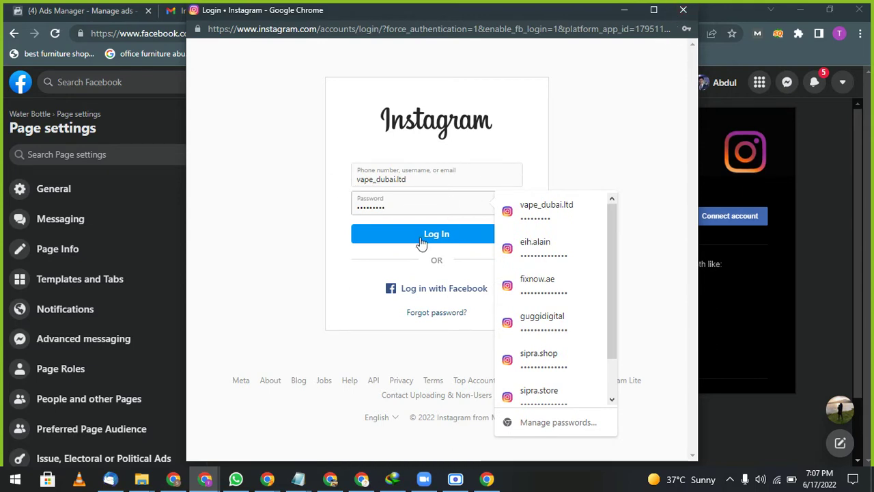
{"action": "left_click", "coordinate": [683, 10]}
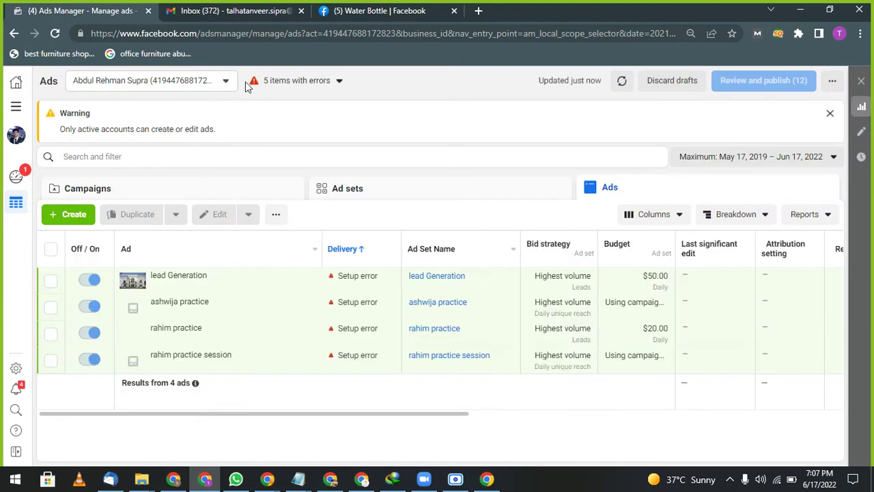
- Close the Page tab, load facebook.com/adsmanager, and open the ad account selector
{"action": "left_click", "coordinate": [454, 12]}
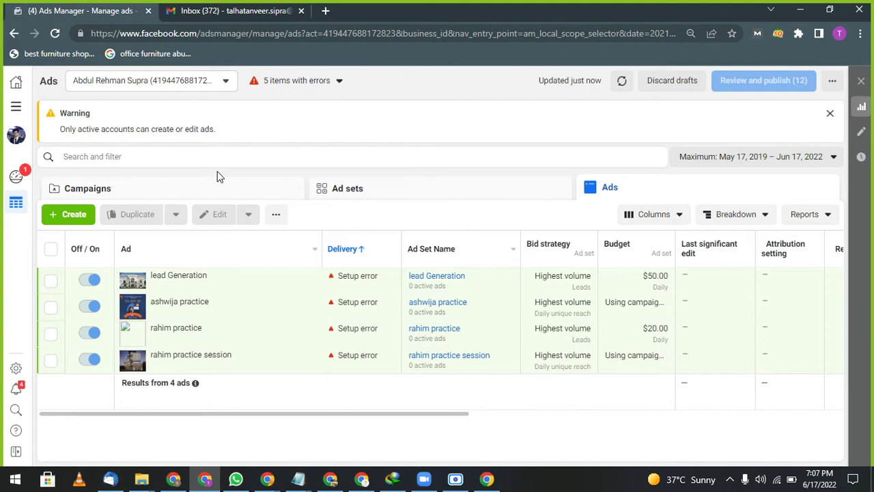
{"action": "left_click", "coordinate": [177, 35]}
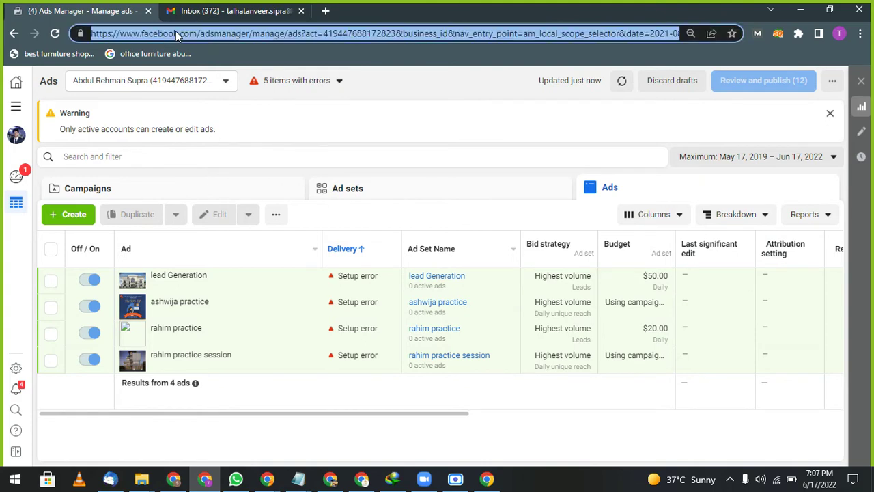
{"action": "type", "text": "facebo"}
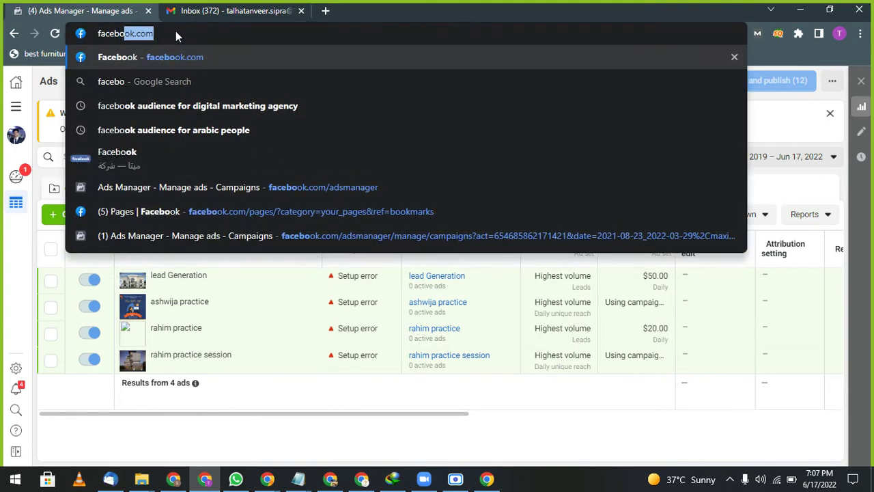
{"action": "type", "text": "ok.com/"}
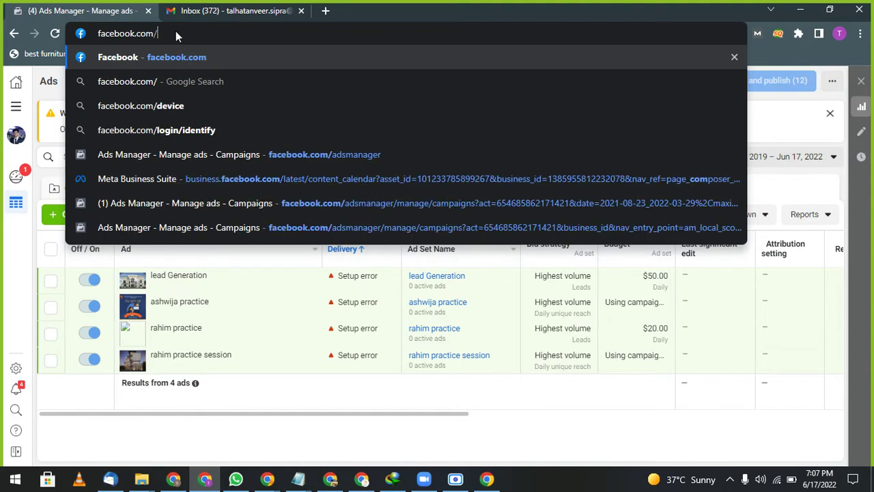
{"action": "type", "text": "ads"}
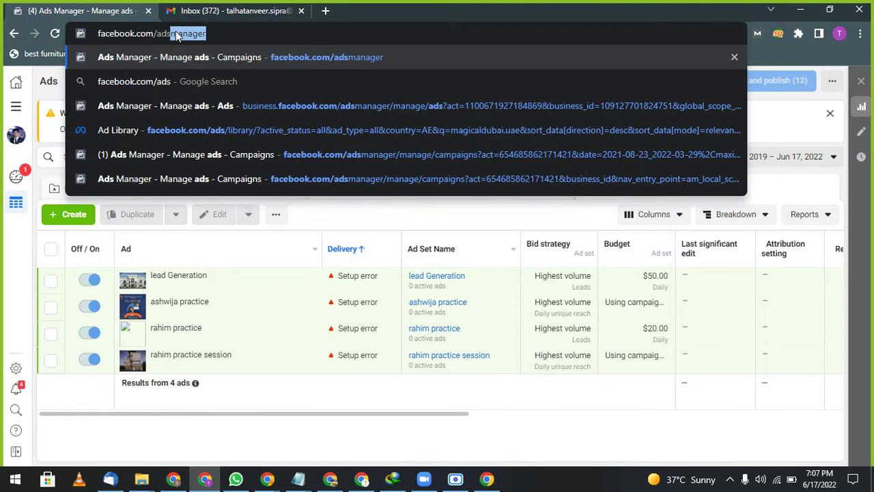
{"action": "type", "text": "manager"}
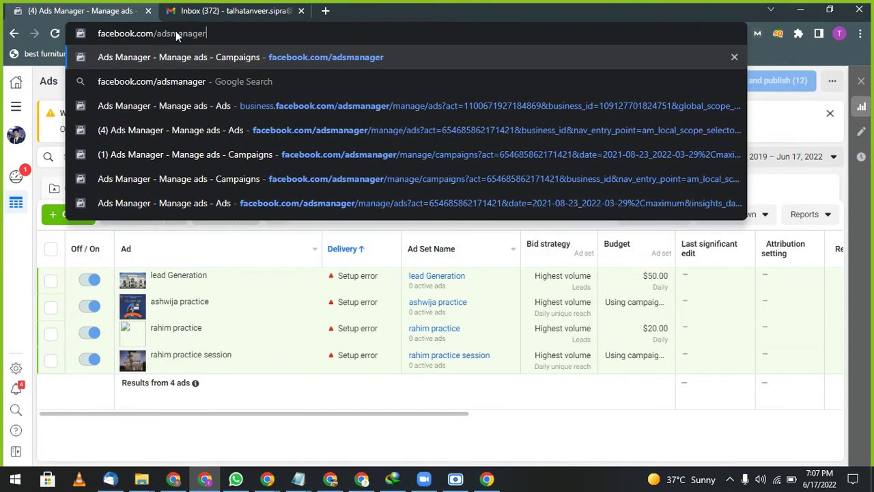
{"action": "key", "text": "Return"}
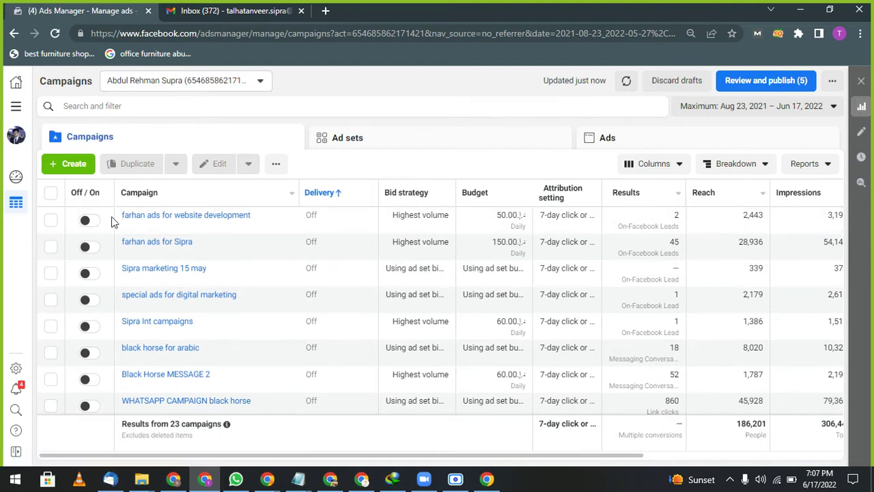
{"action": "left_click", "coordinate": [155, 80]}
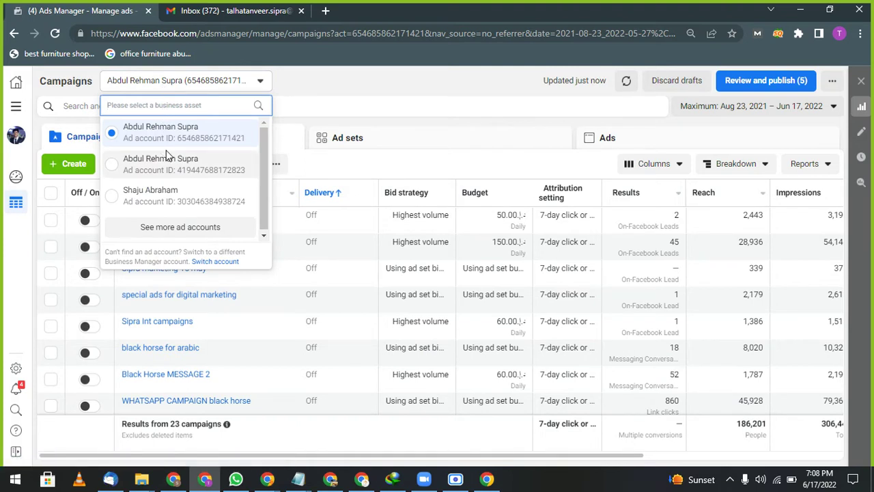
- Switch to the second ad account, which holds four draft campaigns
{"action": "left_click", "coordinate": [111, 169]}
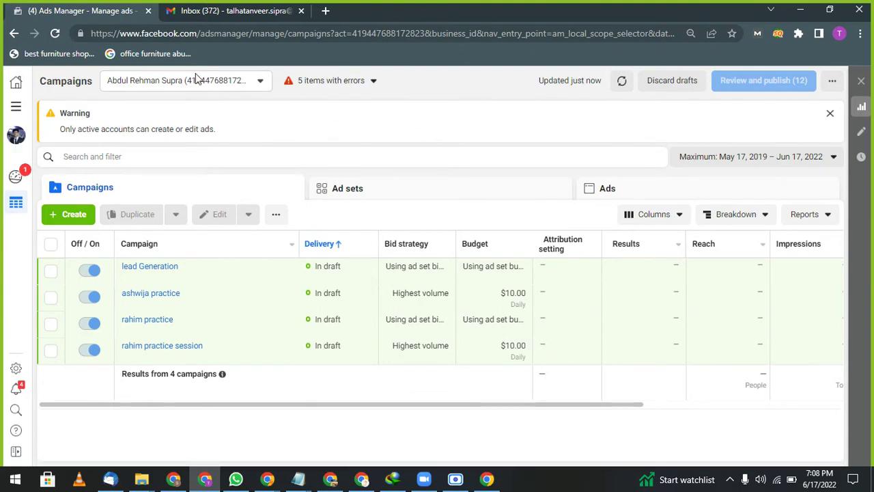
- Begin a new campaign and view the Brand awareness objective's info
{"action": "left_click", "coordinate": [80, 215]}
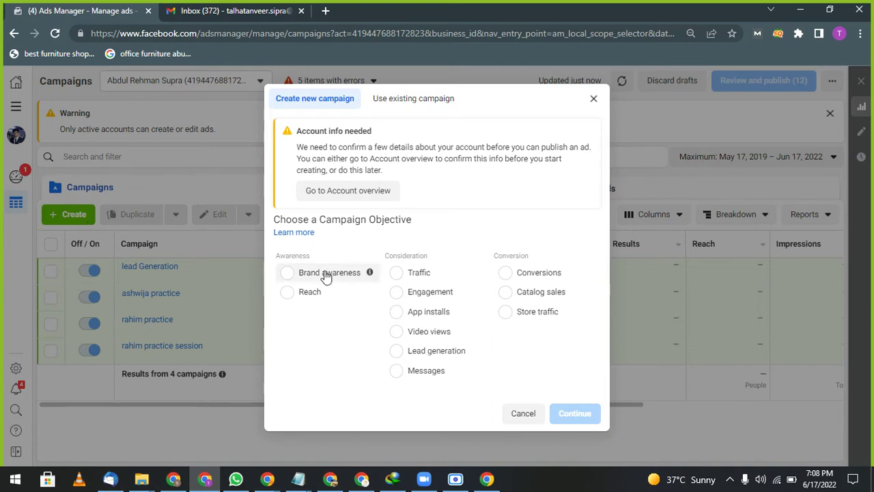
{"action": "mouse_move", "coordinate": [369, 276]}
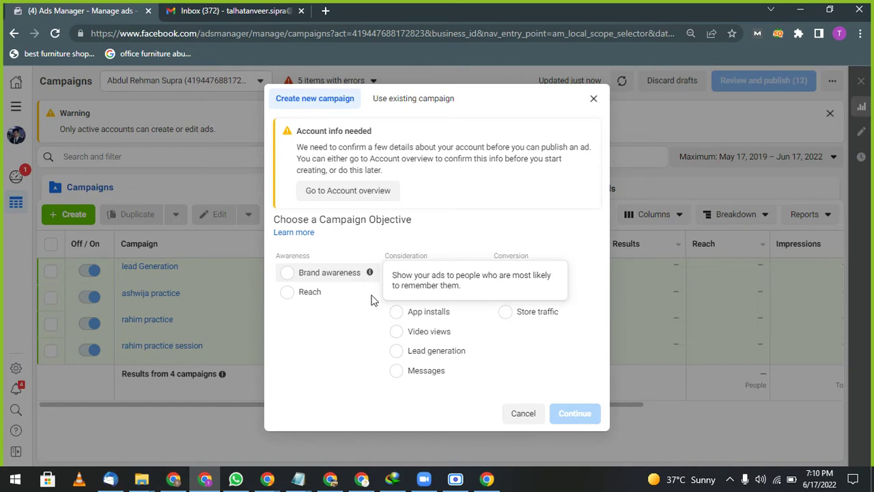
{"action": "mouse_move", "coordinate": [373, 301]}
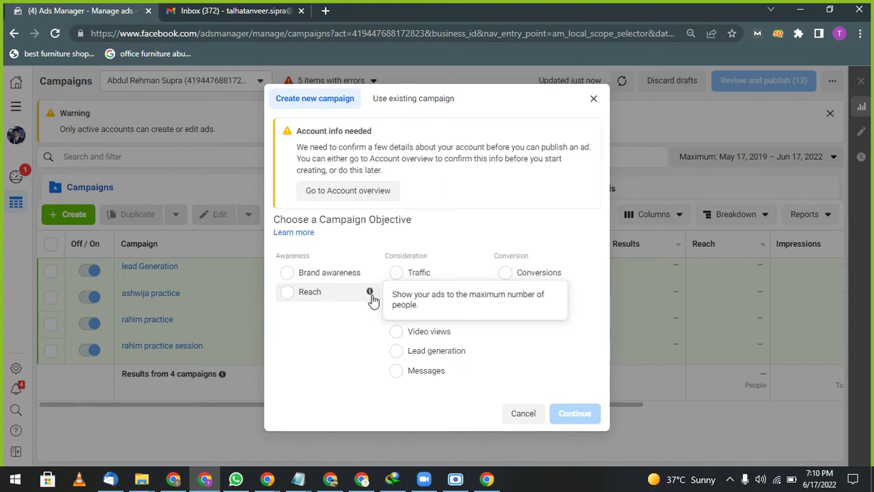
- Choose the Reach objective and name the campaign, ad set and ad 'reach camp'
{"action": "left_click", "coordinate": [289, 293]}
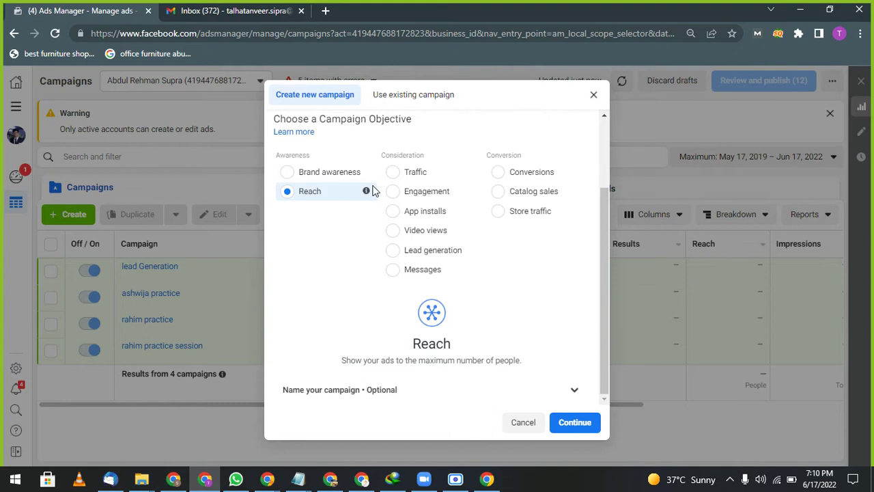
{"action": "left_click", "coordinate": [478, 394]}
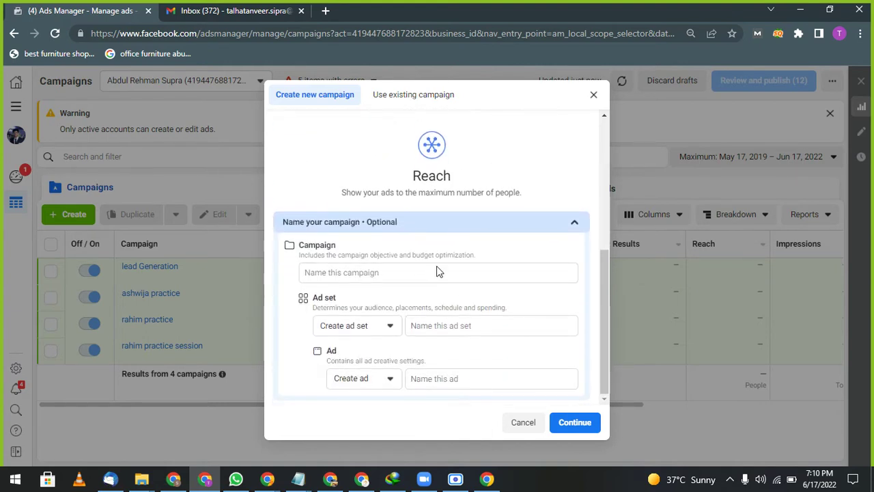
{"action": "left_click", "coordinate": [437, 273]}
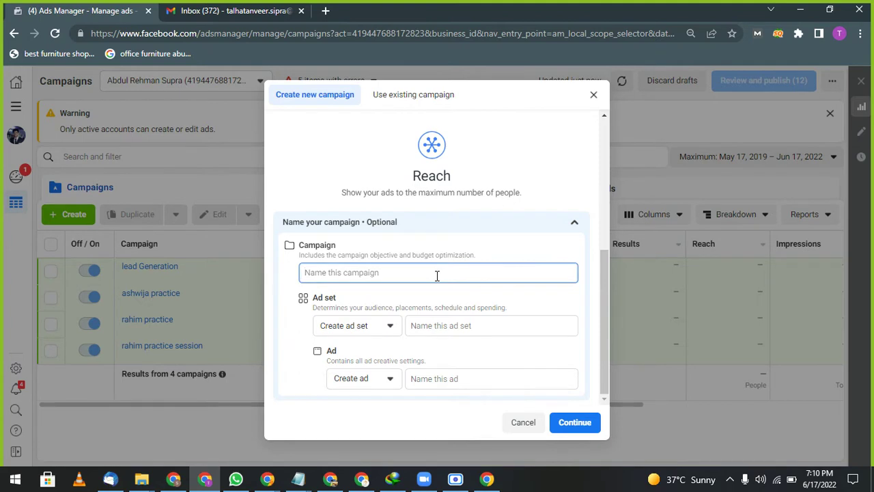
{"action": "type", "text": "reach camp"}
{"action": "key", "text": "ctrl+a"}
{"action": "key", "text": "ctrl+c"}
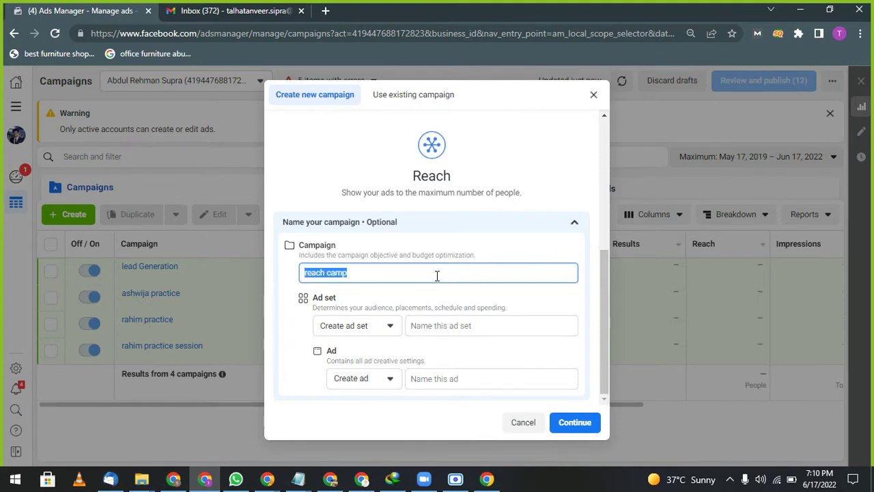
{"action": "key", "text": "Tab"}
{"action": "key", "text": "Tab"}
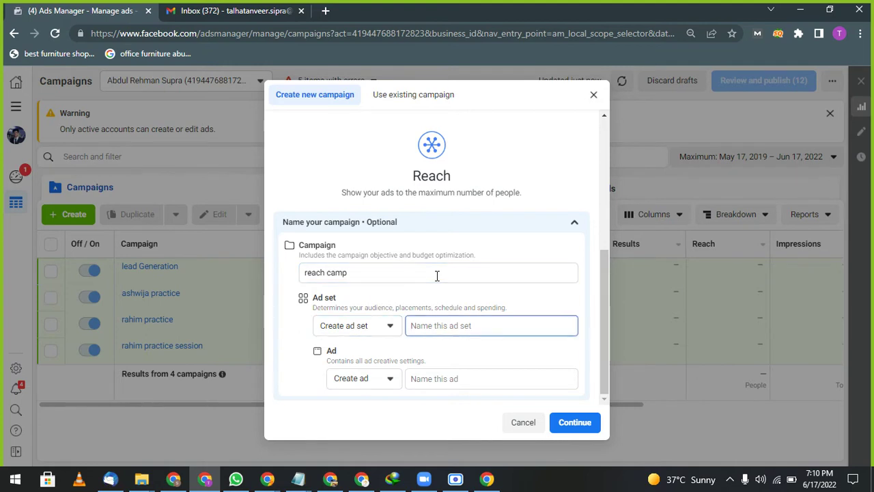
{"action": "key", "text": "ctrl+v"}
{"action": "left_click", "coordinate": [437, 376]}
{"action": "key", "text": "ctrl+v"}
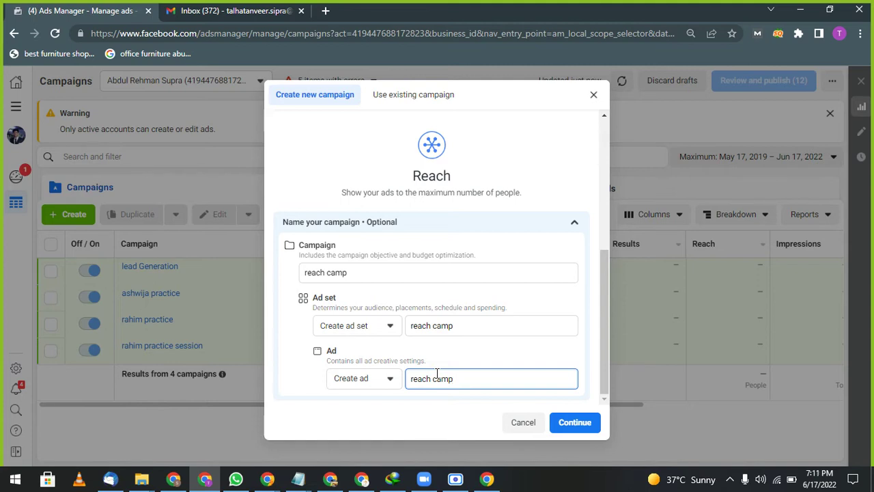
{"action": "left_click", "coordinate": [592, 428]}
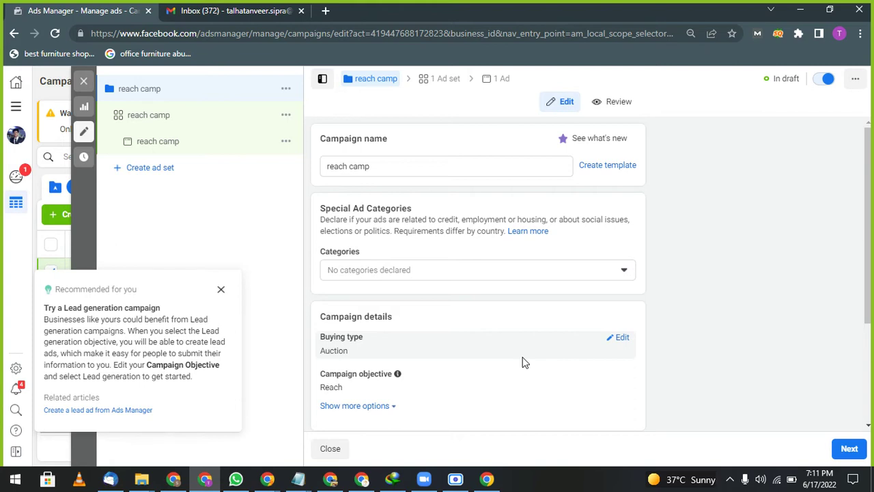
{"action": "left_click", "coordinate": [221, 289]}
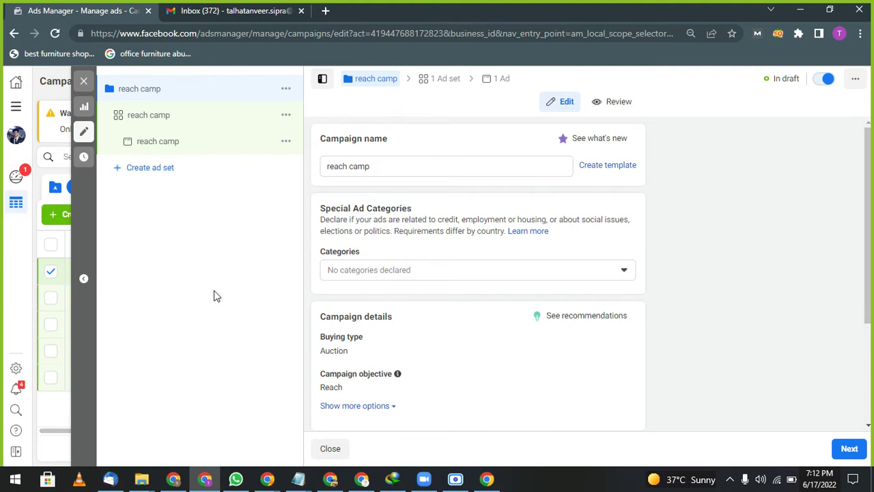
{"action": "left_click", "coordinate": [383, 280]}
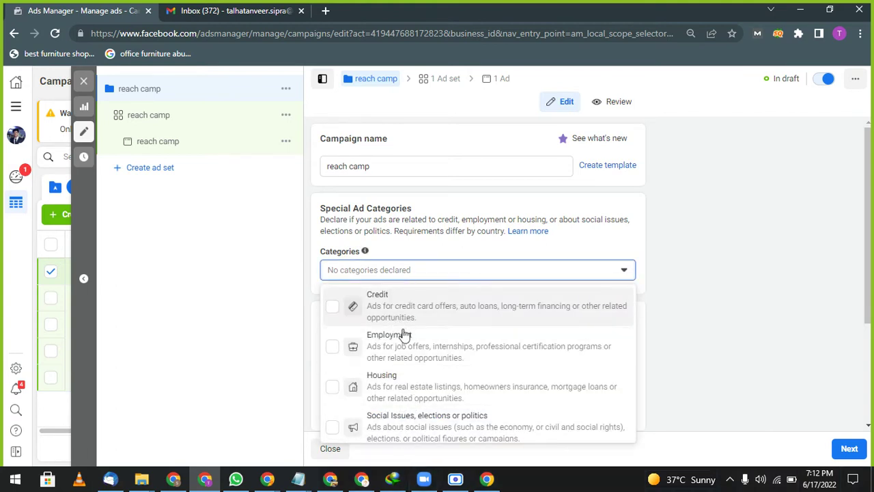
{"action": "left_click", "coordinate": [705, 228]}
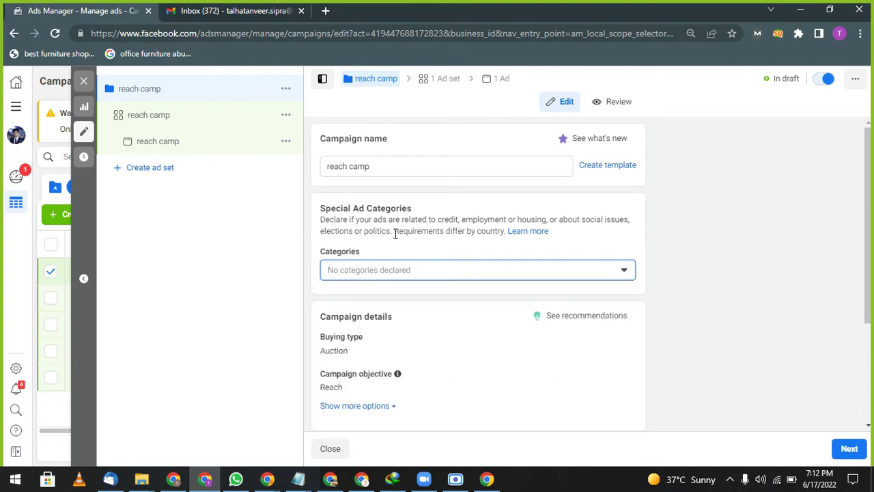
{"action": "left_click_drag", "start_coordinate": [395, 233], "coordinate": [509, 243]}
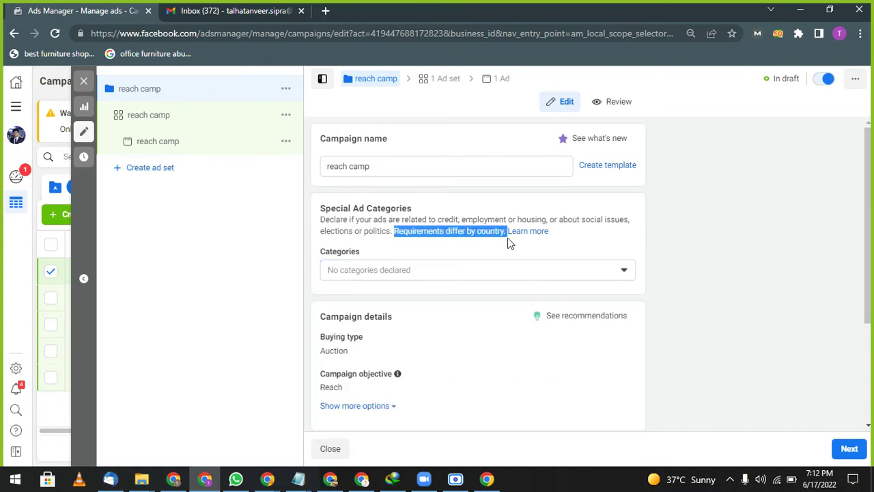
{"action": "left_click", "coordinate": [509, 243]}
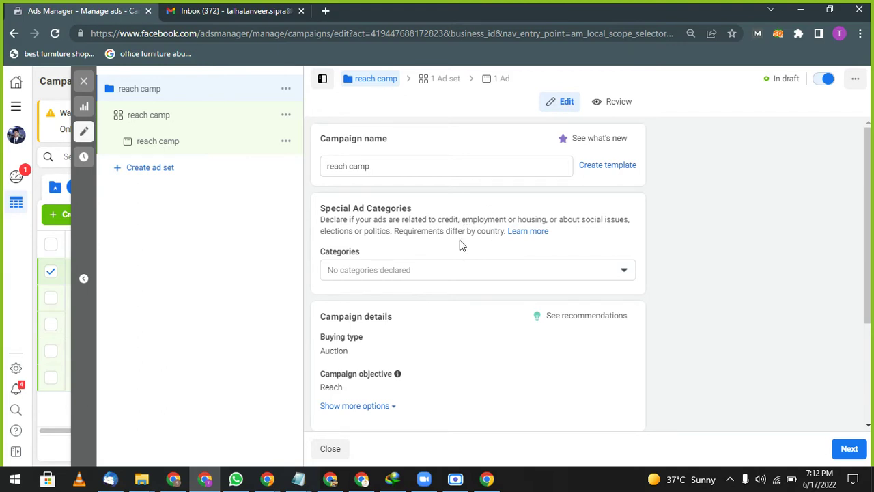
{"action": "scroll", "coordinate": [459, 245], "scroll_direction": "down", "scroll_amount": 2}
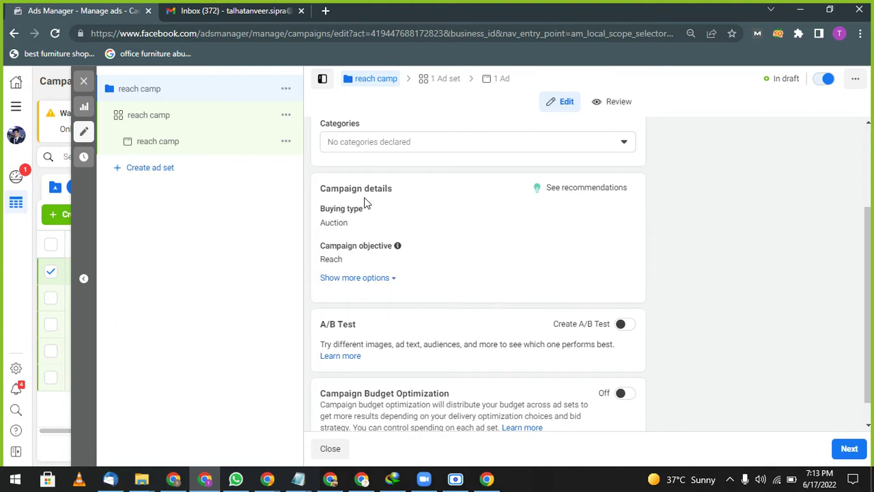
{"action": "scroll", "coordinate": [405, 387], "scroll_direction": "down", "scroll_amount": 1}
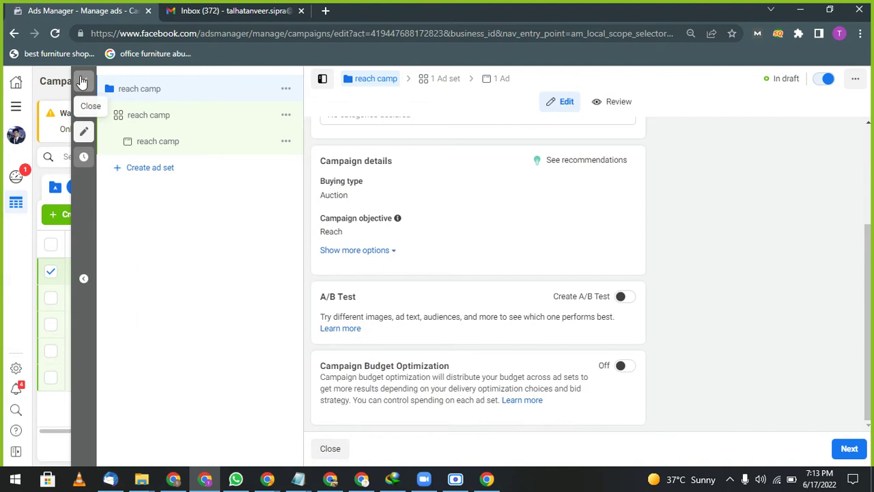
- Open the reach camp ad set editor and review its Page and $1.00 daily budget
{"action": "left_click", "coordinate": [146, 113]}
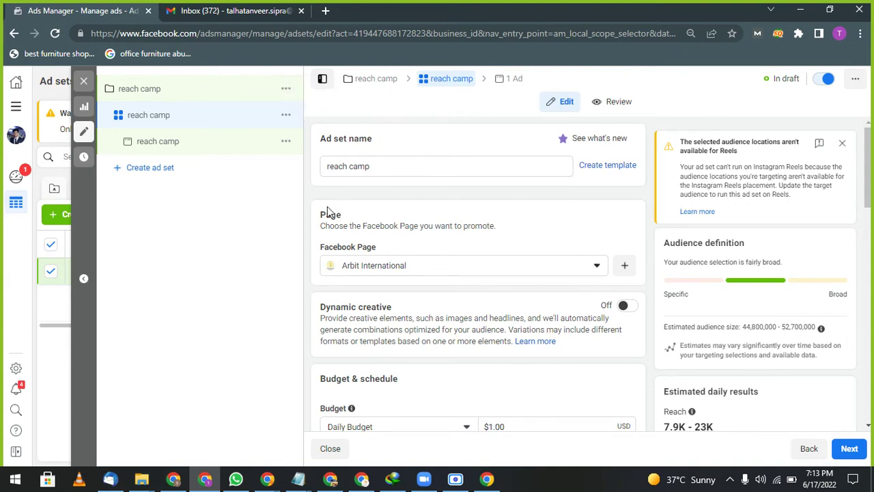
{"action": "scroll", "coordinate": [327, 206], "scroll_direction": "down", "scroll_amount": 1}
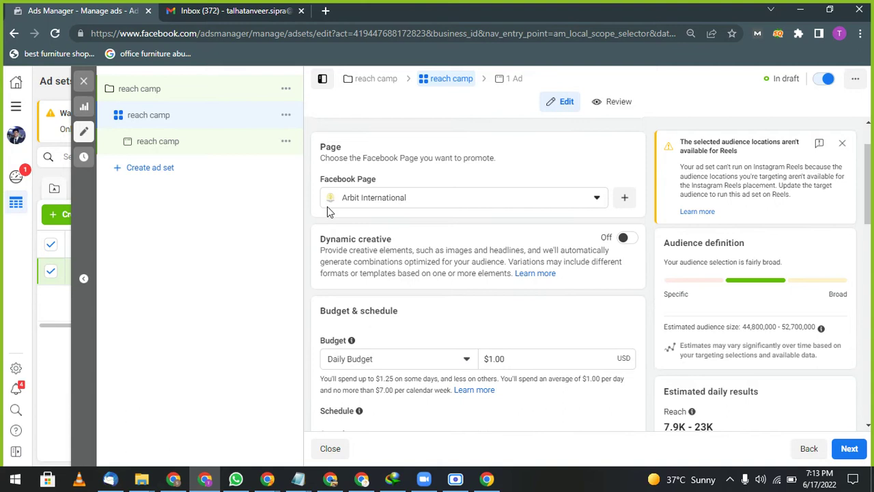
{"action": "scroll", "coordinate": [343, 181], "scroll_direction": "up", "scroll_amount": 1}
{"action": "scroll", "coordinate": [363, 218], "scroll_direction": "down", "scroll_amount": 2}
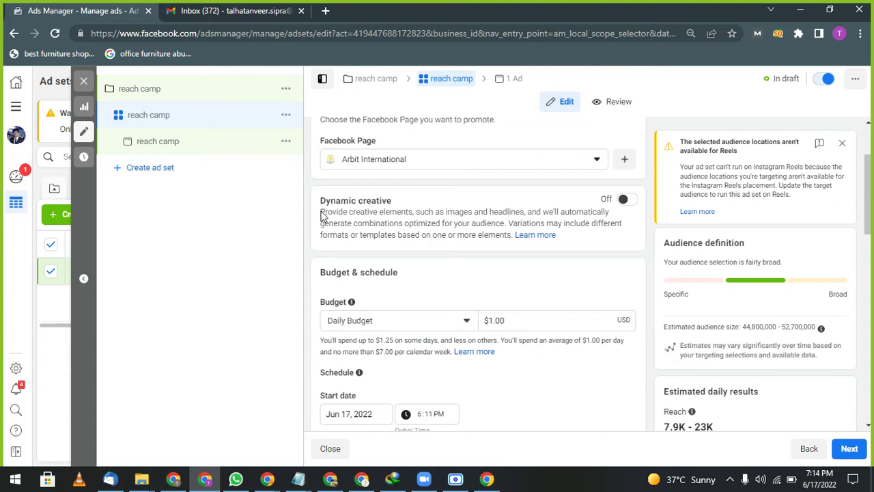
- Toggle Dynamic creative on for the reach camp ad set and continue past its explanation dialog
{"action": "left_click", "coordinate": [635, 198]}
{"action": "left_click", "coordinate": [560, 294]}
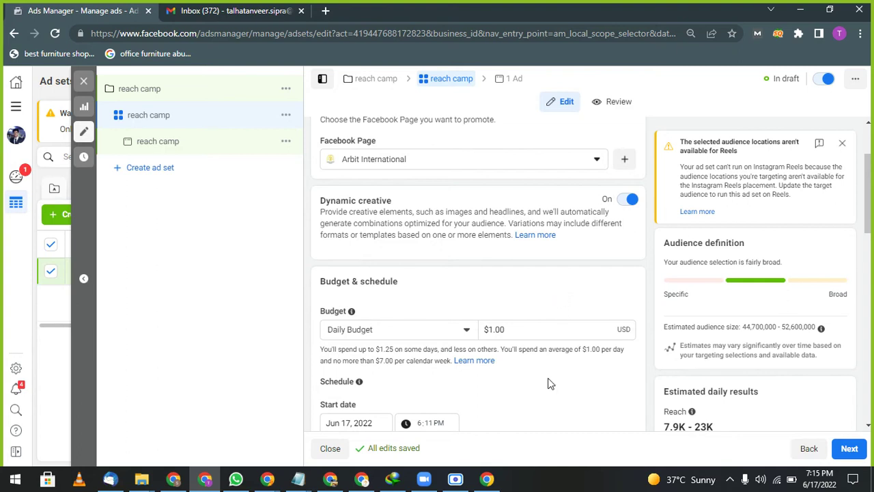
- Change the daily budget from $1.00 to $199.00 and review the updated reach estimates
{"action": "left_click", "coordinate": [523, 329]}
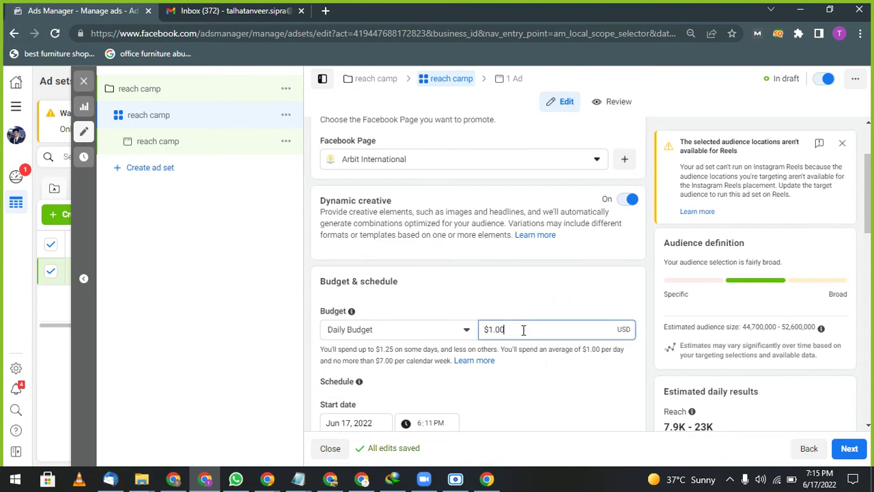
{"action": "left_click_drag", "start_coordinate": [523, 329], "coordinate": [464, 348]}
{"action": "type", "text": "199"}
{"action": "left_click", "coordinate": [504, 315]}
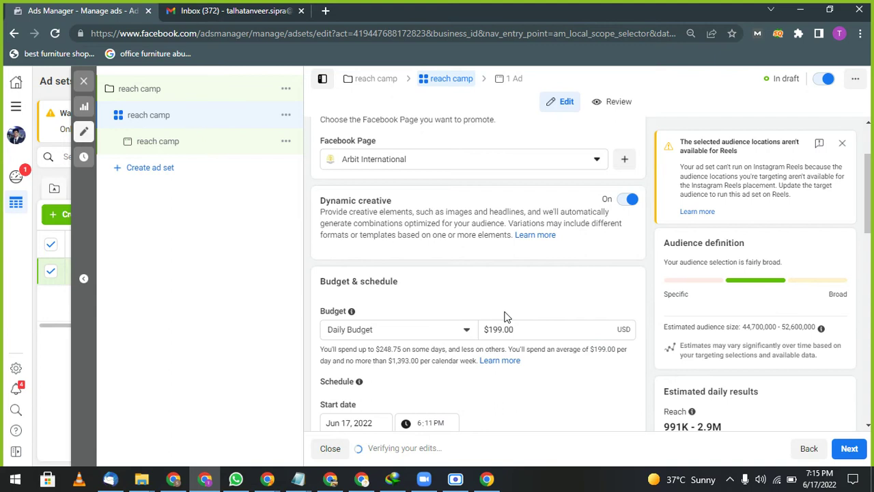
{"action": "scroll", "coordinate": [504, 317], "scroll_direction": "down", "scroll_amount": 1}
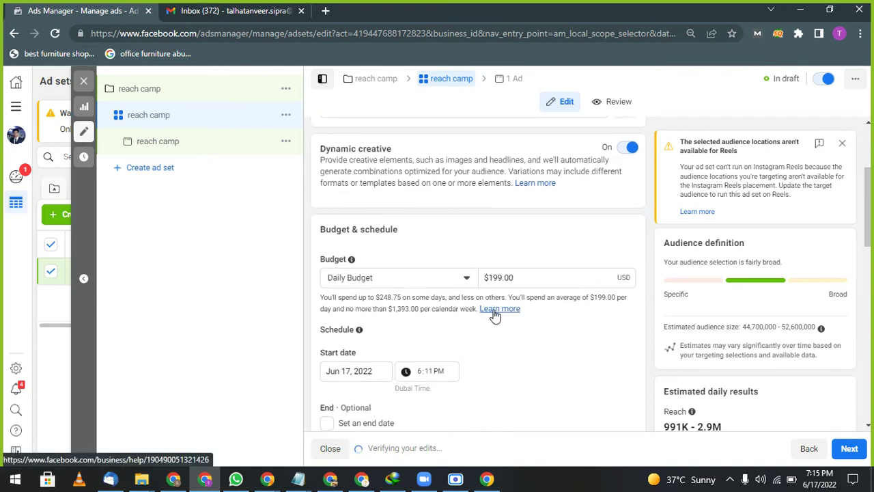
{"action": "scroll", "coordinate": [495, 315], "scroll_direction": "down", "scroll_amount": 1}
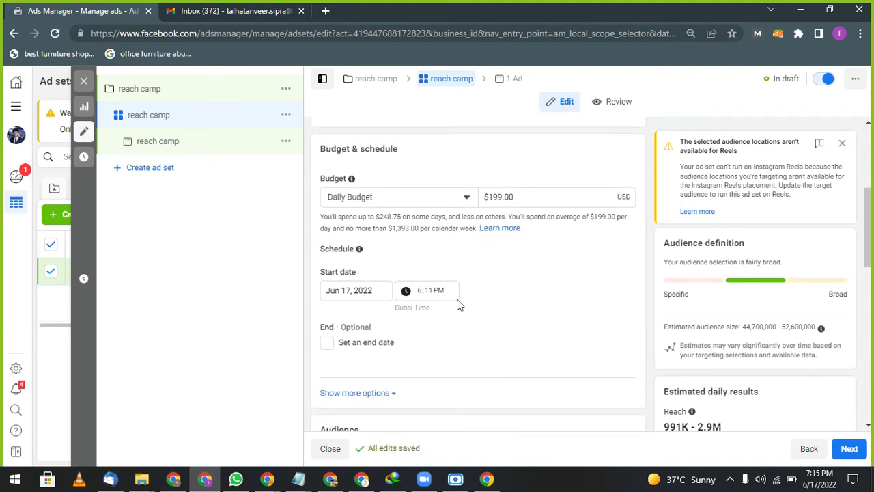
{"action": "scroll", "coordinate": [449, 308], "scroll_direction": "down", "scroll_amount": 1}
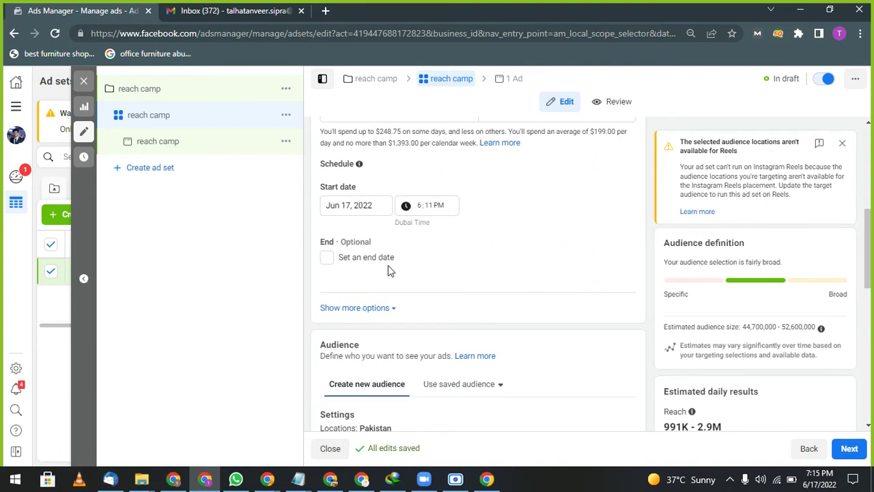
{"action": "scroll", "coordinate": [388, 267], "scroll_direction": "up", "scroll_amount": 1}
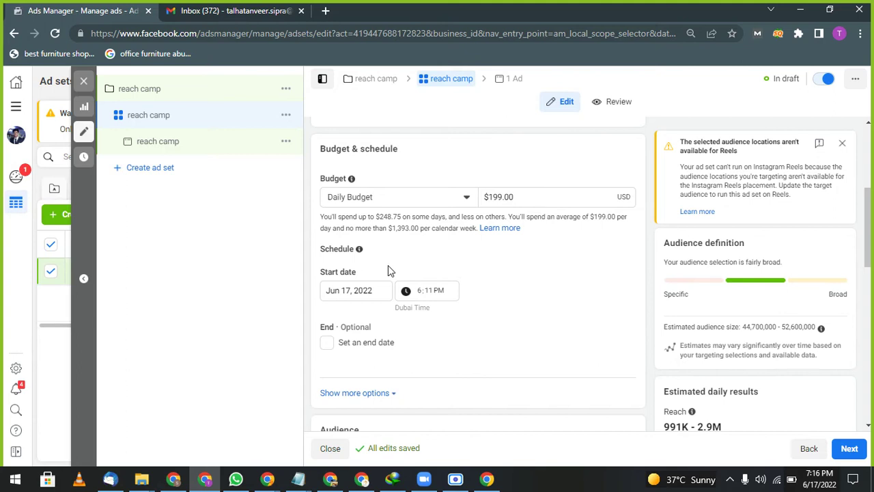
{"action": "scroll", "coordinate": [388, 271], "scroll_direction": "down", "scroll_amount": 3}
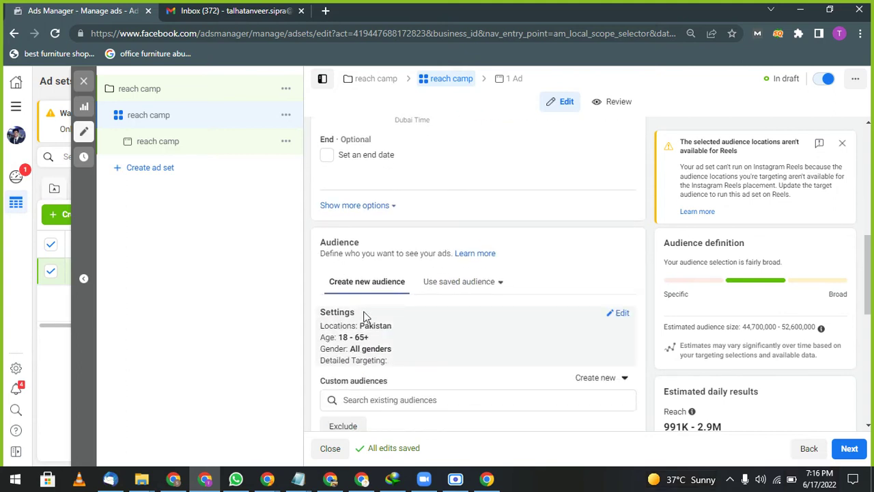
- Replace Pakistan with Dubai, United Arab Emirates as the audience location
{"action": "mouse_move", "coordinate": [345, 307]}
{"action": "left_click", "coordinate": [618, 313]}
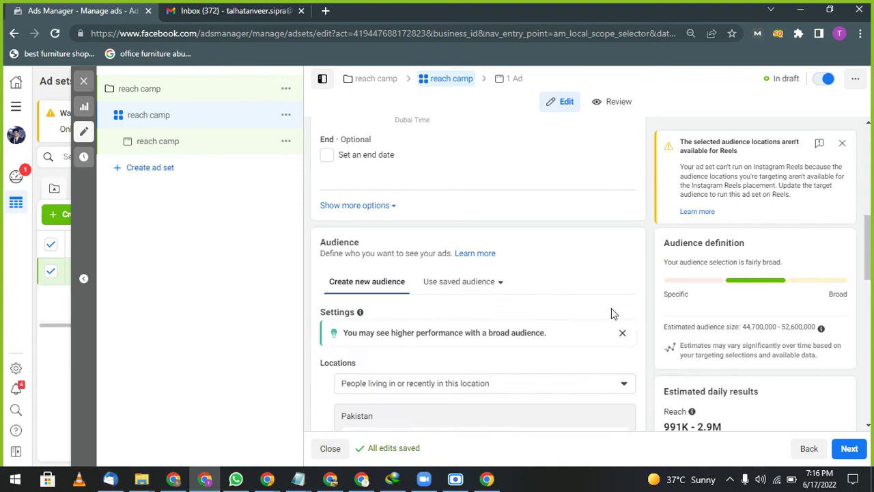
{"action": "scroll", "coordinate": [551, 310], "scroll_direction": "down", "scroll_amount": 1}
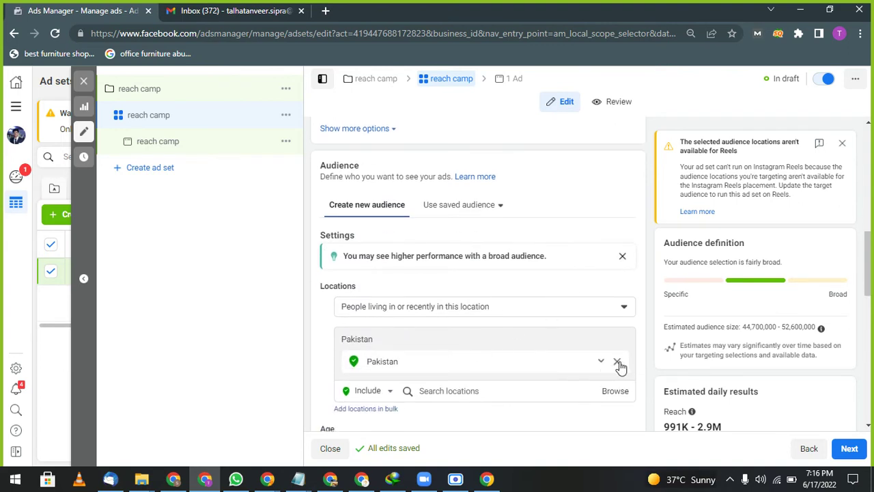
{"action": "left_click", "coordinate": [619, 367]}
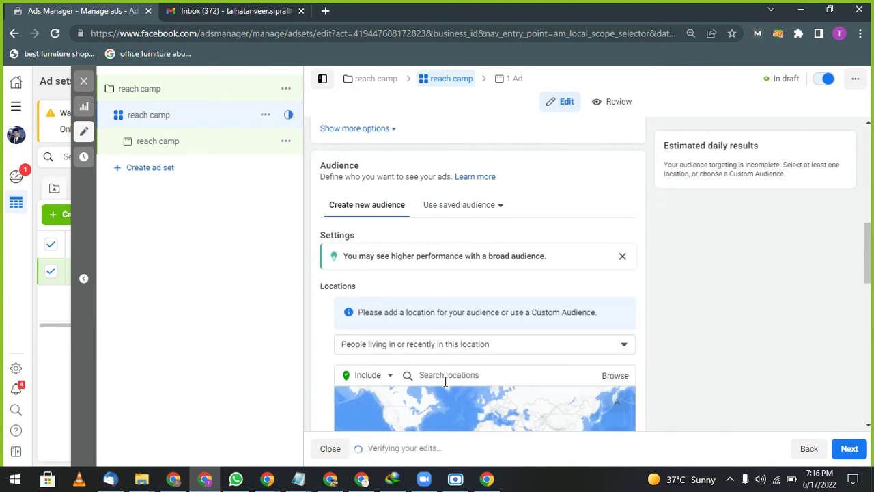
{"action": "left_click", "coordinate": [445, 382]}
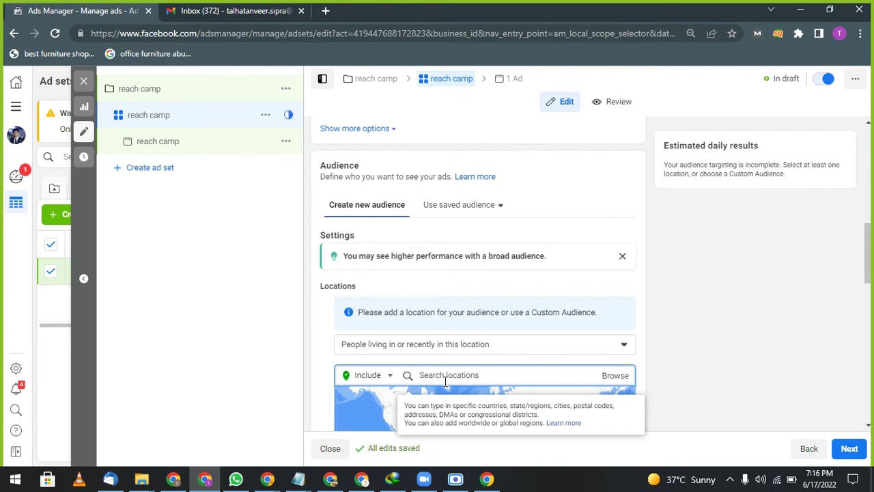
{"action": "type", "text": "digi"}
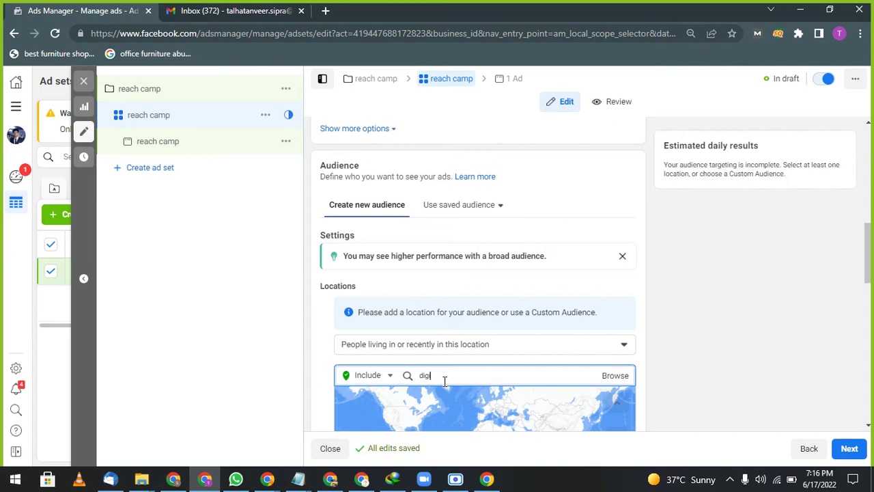
{"action": "key", "text": "BackSpace"}
{"action": "key", "text": "BackSpace"}
{"action": "key", "text": "BackSpace"}
{"action": "key", "text": "BackSpace"}
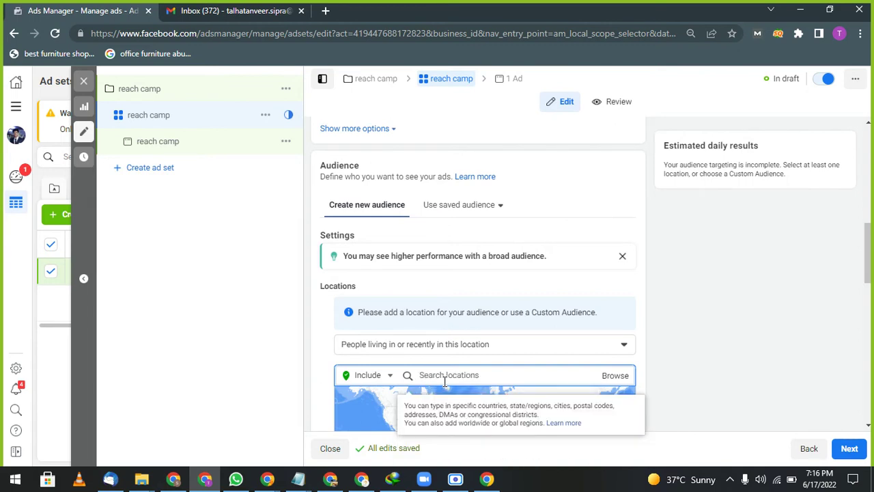
{"action": "type", "text": "dubai"}
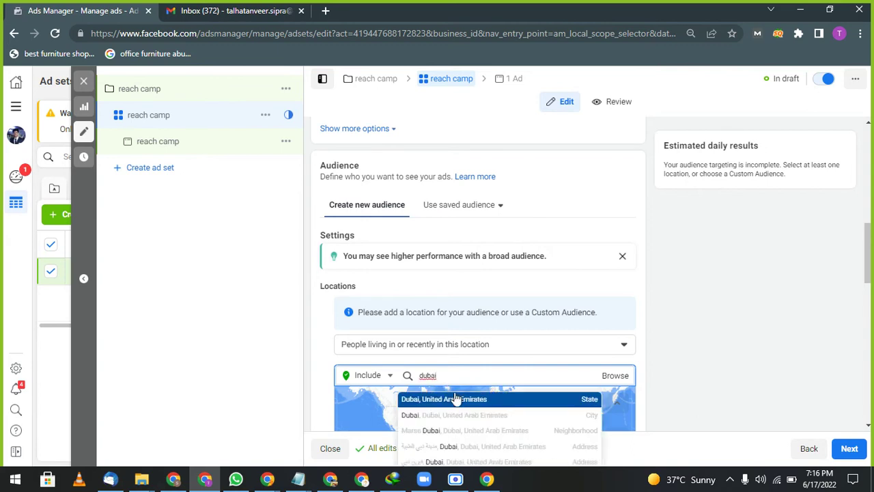
{"action": "left_click", "coordinate": [455, 399]}
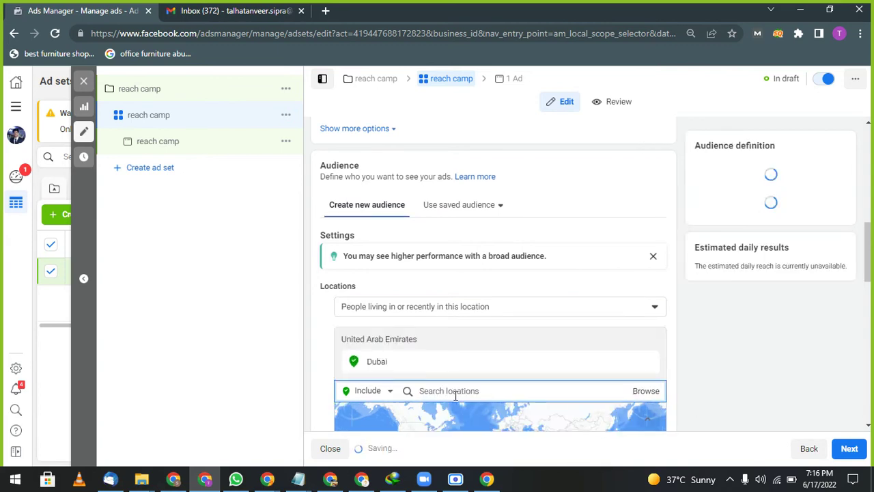
{"action": "scroll", "coordinate": [455, 399], "scroll_direction": "down", "scroll_amount": 2}
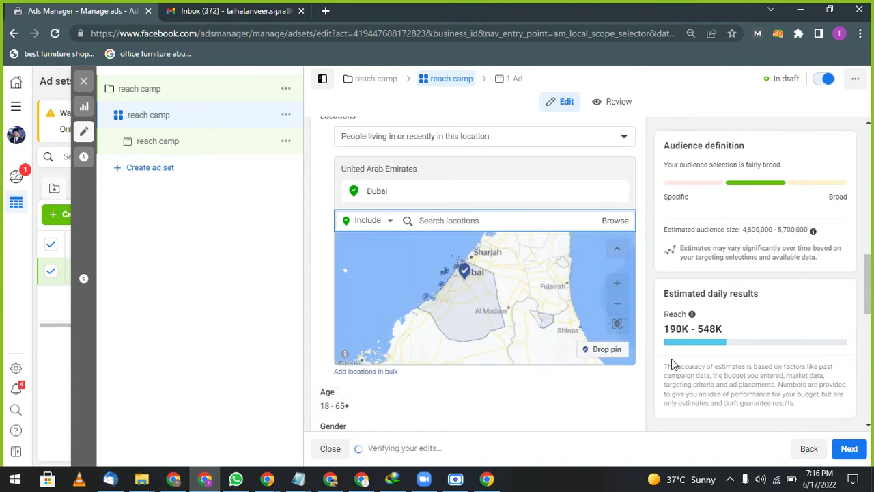
- Open the audience gender choices for editing
{"action": "scroll", "coordinate": [671, 359], "scroll_direction": "down", "scroll_amount": 3}
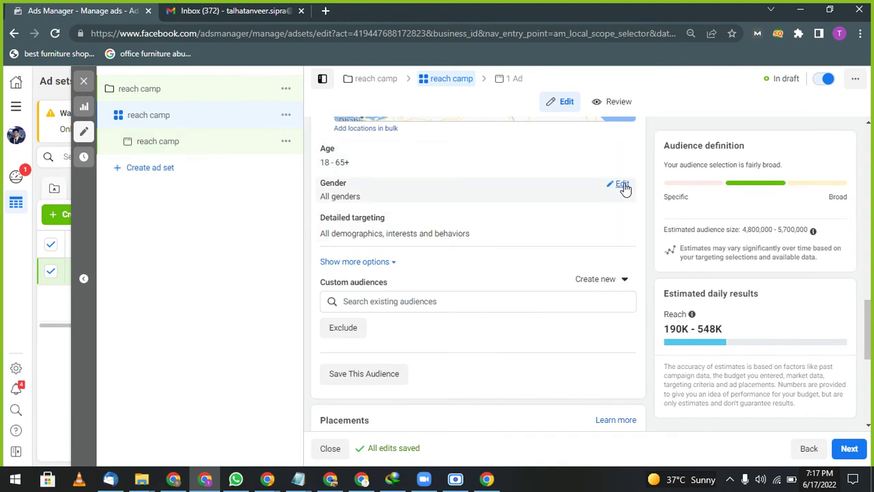
{"action": "left_click", "coordinate": [621, 185]}
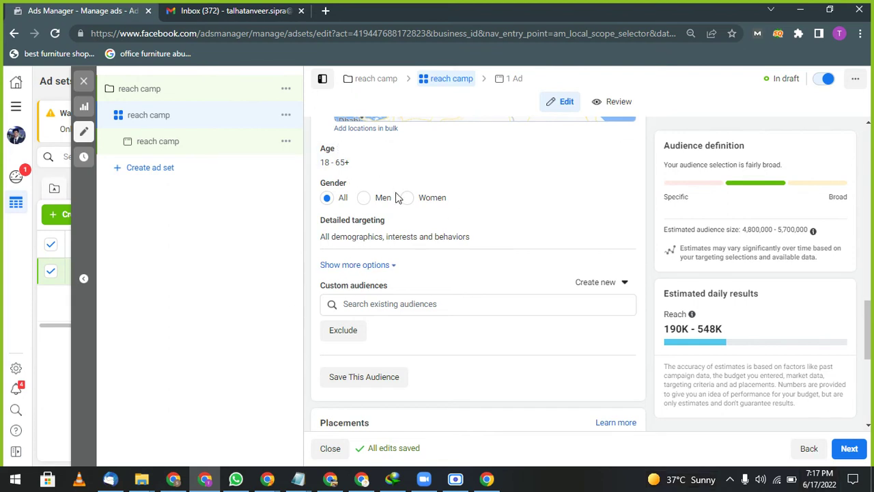
{"action": "mouse_move", "coordinate": [340, 150]}
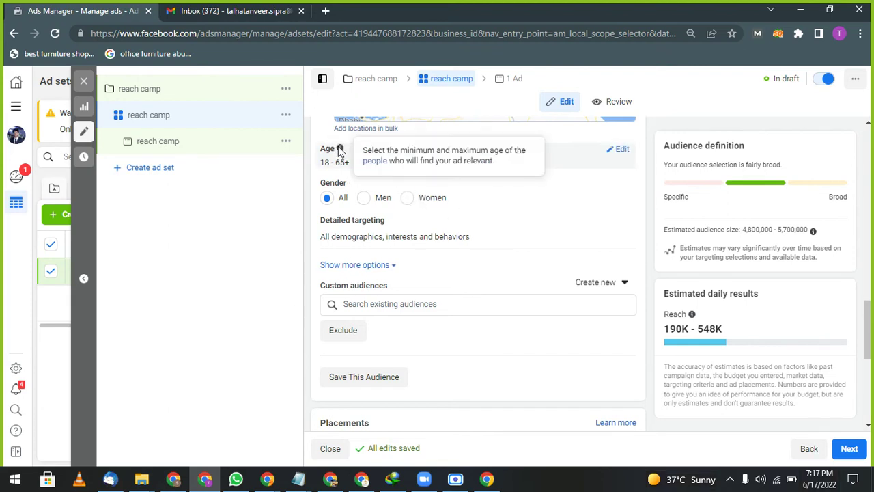
{"action": "triple_click", "coordinate": [358, 249]}
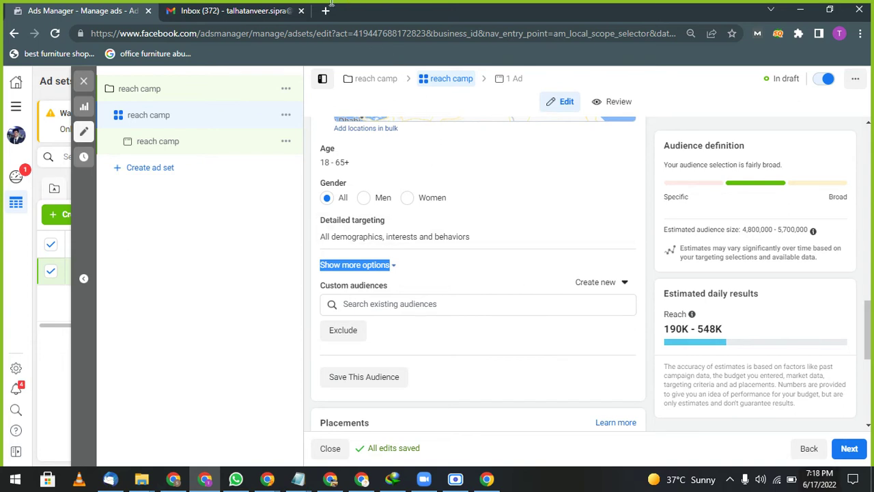
- Add 'Returned from travels 2 weeks ago' and 'Returned from travels 1 week ago' to detailed targeting
{"action": "mouse_move", "coordinate": [596, 250]}
{"action": "left_click", "coordinate": [610, 228]}
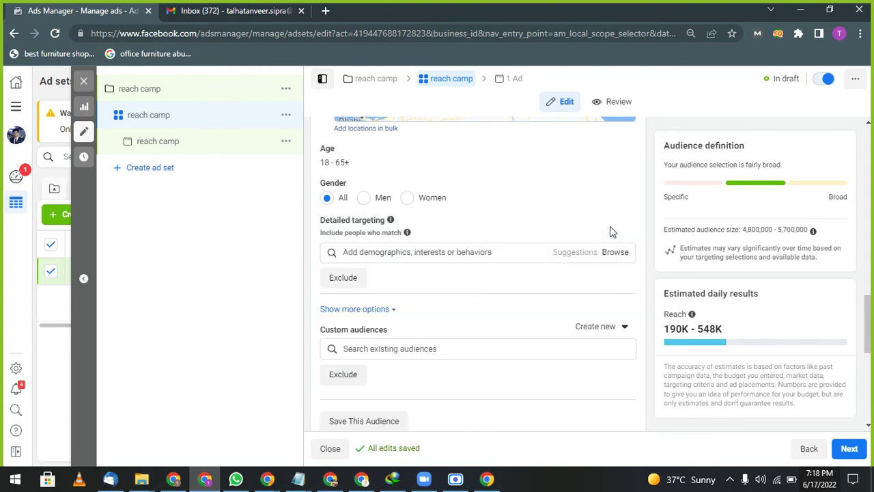
{"action": "left_click", "coordinate": [470, 253]}
{"action": "type", "text": "tra"}
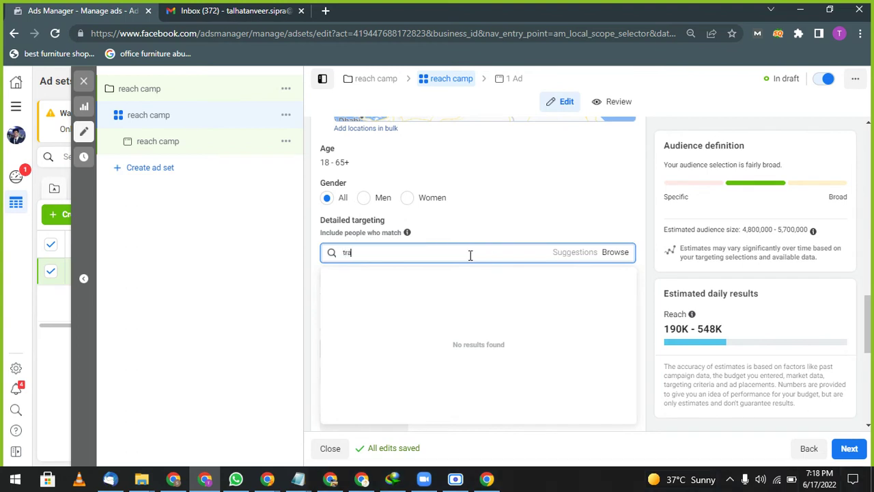
{"action": "type", "text": "vel"}
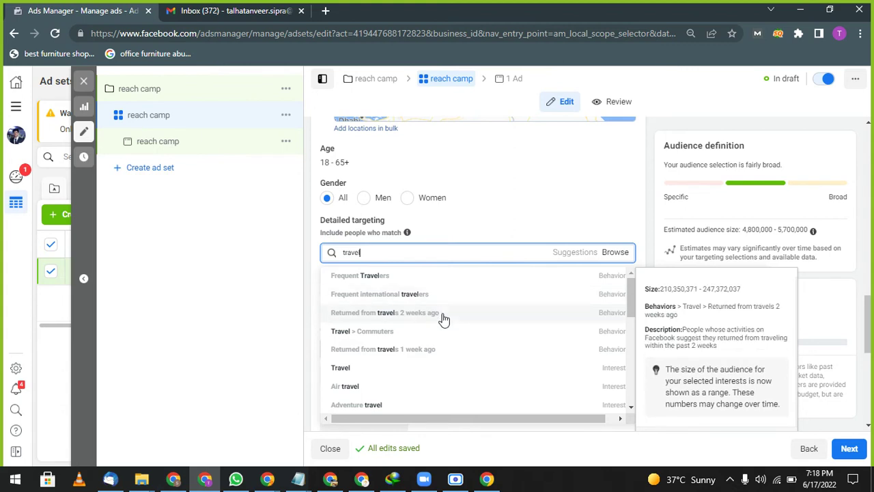
{"action": "left_click", "coordinate": [443, 318]}
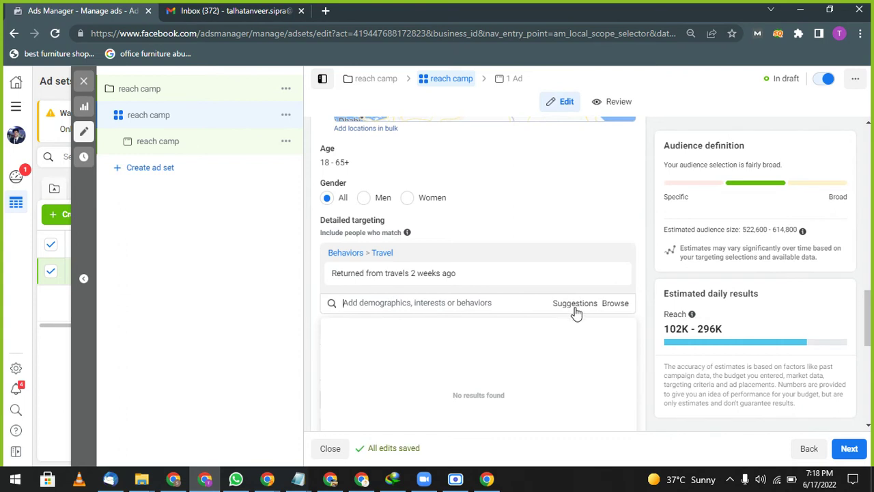
{"action": "left_click", "coordinate": [569, 308]}
{"action": "mouse_move", "coordinate": [430, 332]}
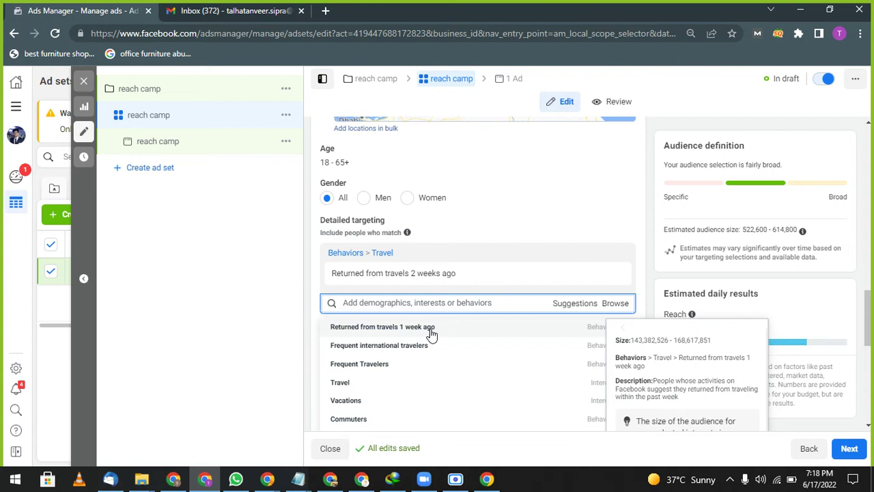
{"action": "left_click", "coordinate": [383, 327]}
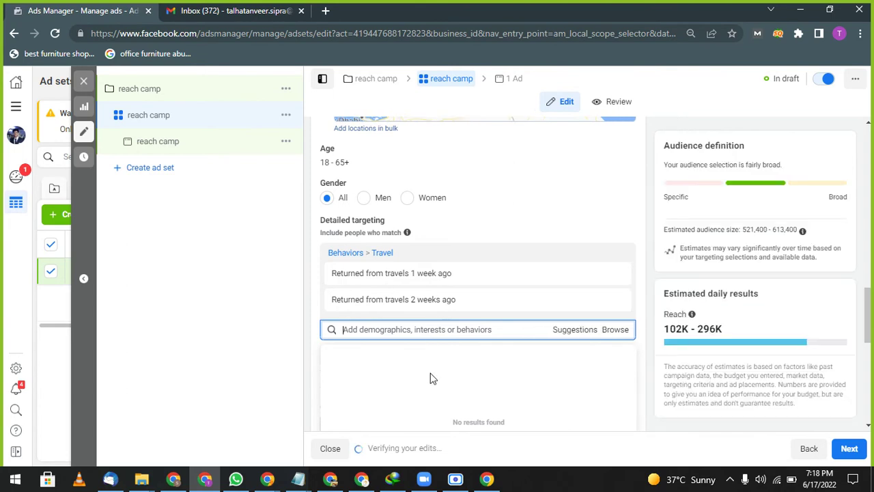
{"action": "scroll", "coordinate": [445, 285], "scroll_direction": "down", "scroll_amount": 2}
{"action": "scroll", "coordinate": [445, 291], "scroll_direction": "down", "scroll_amount": 1}
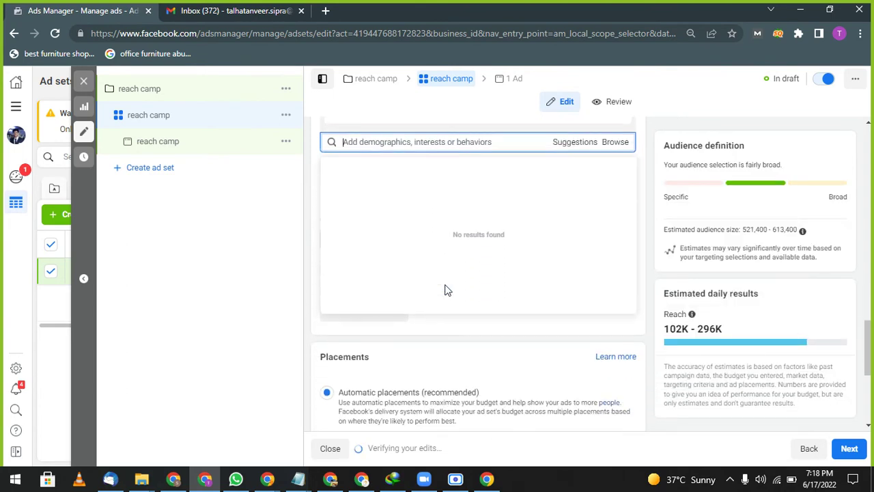
{"action": "scroll", "coordinate": [445, 289], "scroll_direction": "up", "scroll_amount": 2}
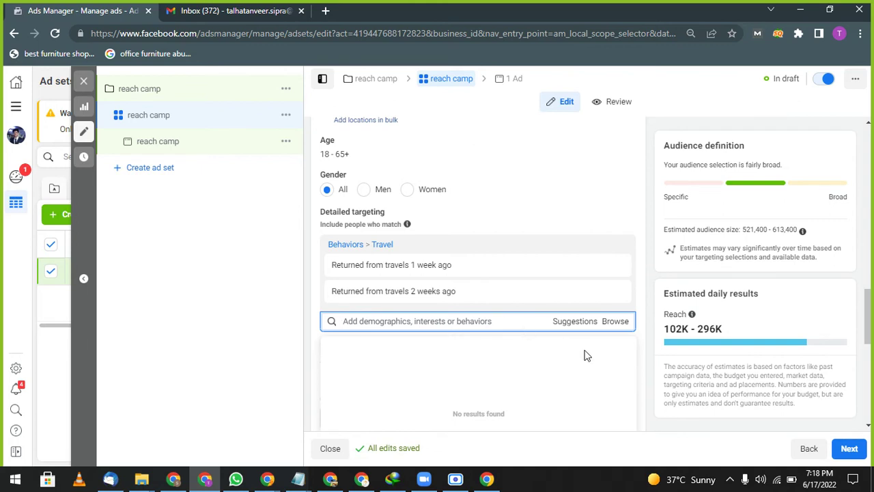
{"action": "left_click", "coordinate": [577, 329]}
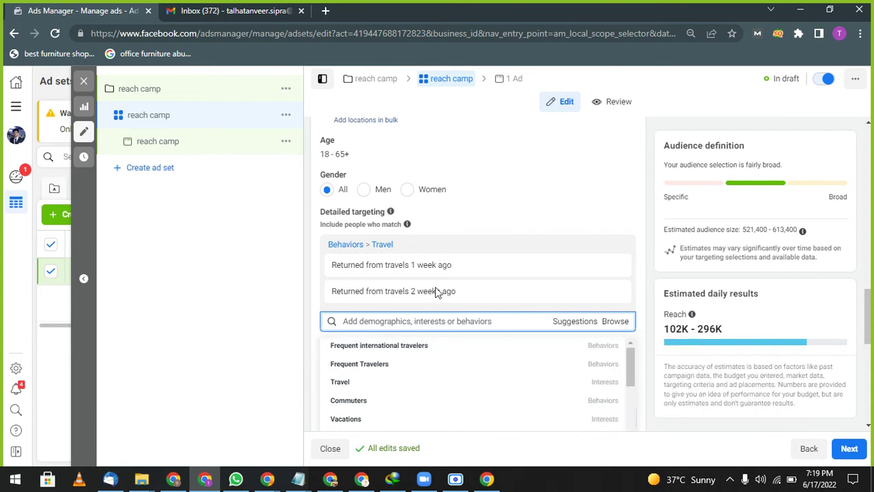
{"action": "scroll", "coordinate": [441, 294], "scroll_direction": "down", "scroll_amount": 3}
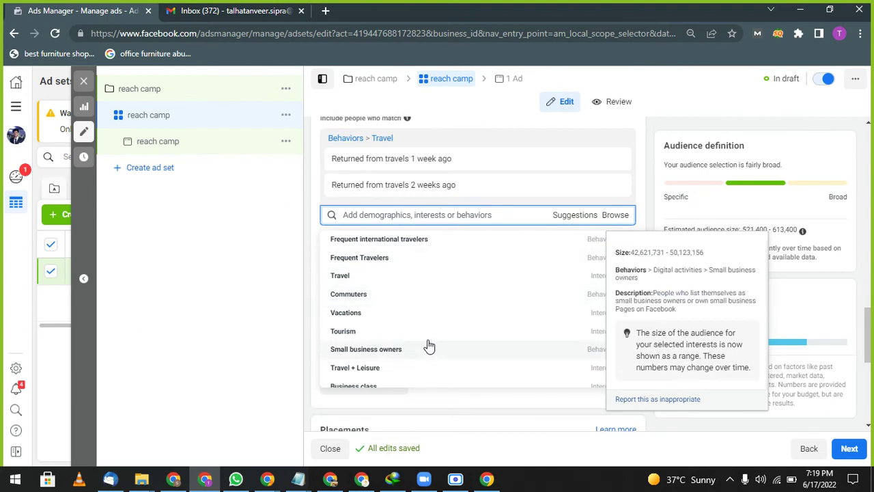
{"action": "scroll", "coordinate": [425, 369], "scroll_direction": "down", "scroll_amount": 5}
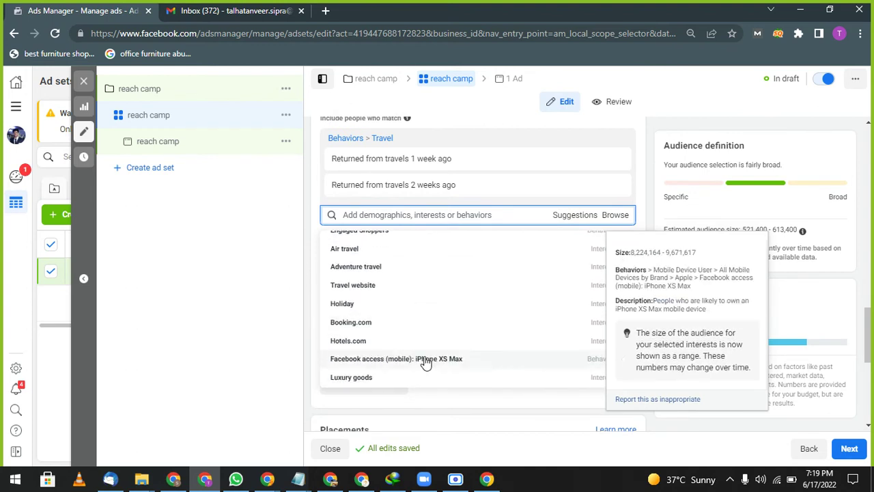
{"action": "scroll", "coordinate": [425, 276], "scroll_direction": "up", "scroll_amount": 5}
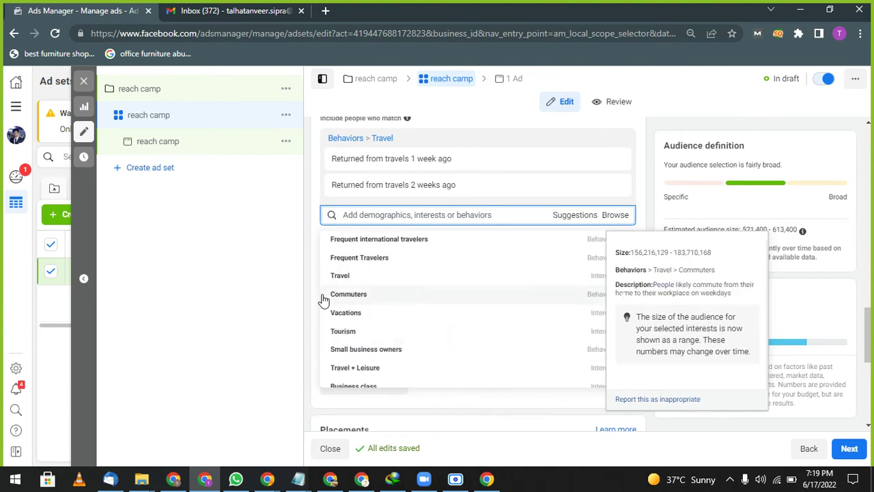
{"action": "left_click", "coordinate": [299, 298]}
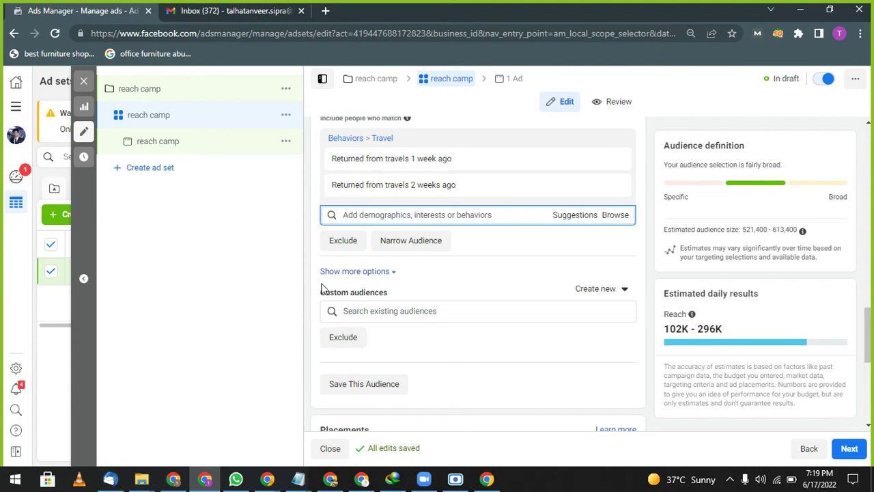
{"action": "scroll", "coordinate": [332, 283], "scroll_direction": "down", "scroll_amount": 1}
{"action": "scroll", "coordinate": [352, 217], "scroll_direction": "up", "scroll_amount": 2}
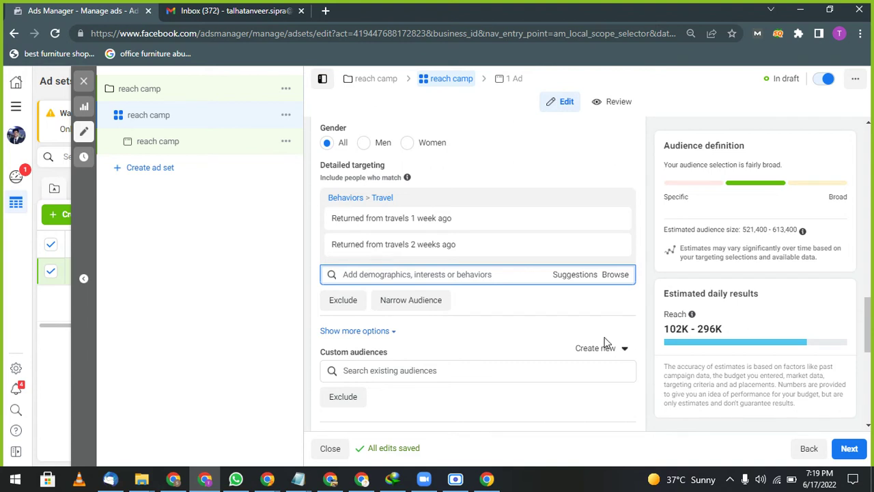
{"action": "scroll", "coordinate": [558, 329], "scroll_direction": "down", "scroll_amount": 1}
{"action": "scroll", "coordinate": [558, 330], "scroll_direction": "down", "scroll_amount": 2}
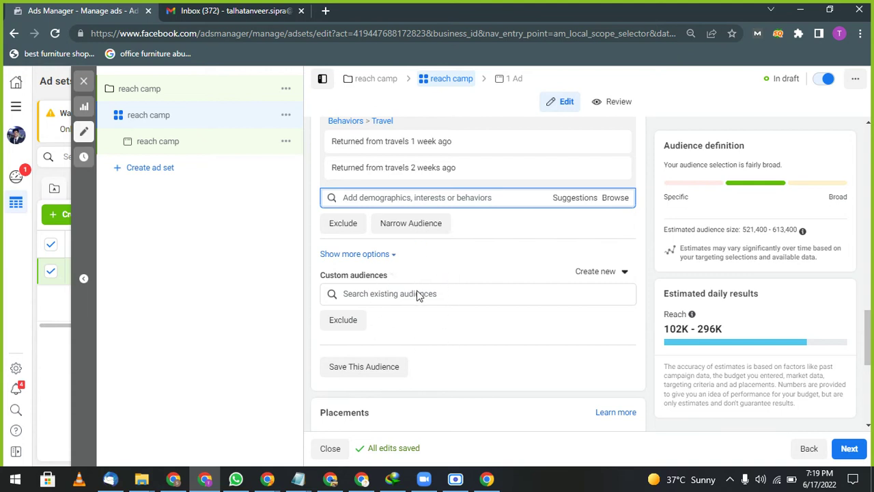
{"action": "scroll", "coordinate": [401, 303], "scroll_direction": "down", "scroll_amount": 1}
{"action": "scroll", "coordinate": [402, 302], "scroll_direction": "down", "scroll_amount": 1}
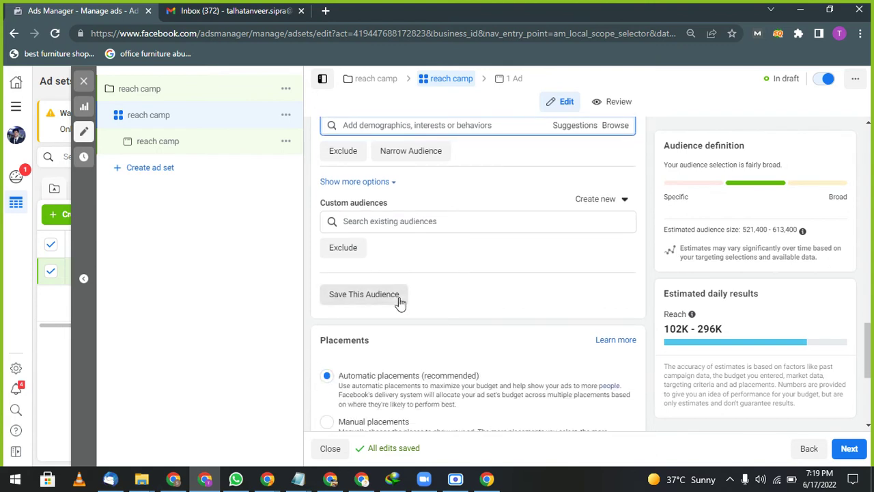
{"action": "scroll", "coordinate": [400, 302], "scroll_direction": "up", "scroll_amount": 1}
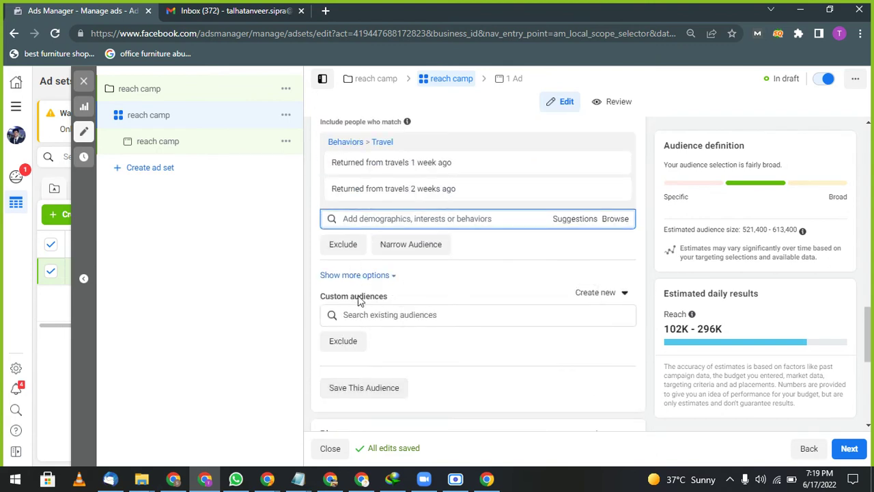
{"action": "scroll", "coordinate": [410, 239], "scroll_direction": "up", "scroll_amount": 1}
{"action": "scroll", "coordinate": [403, 322], "scroll_direction": "down", "scroll_amount": 1}
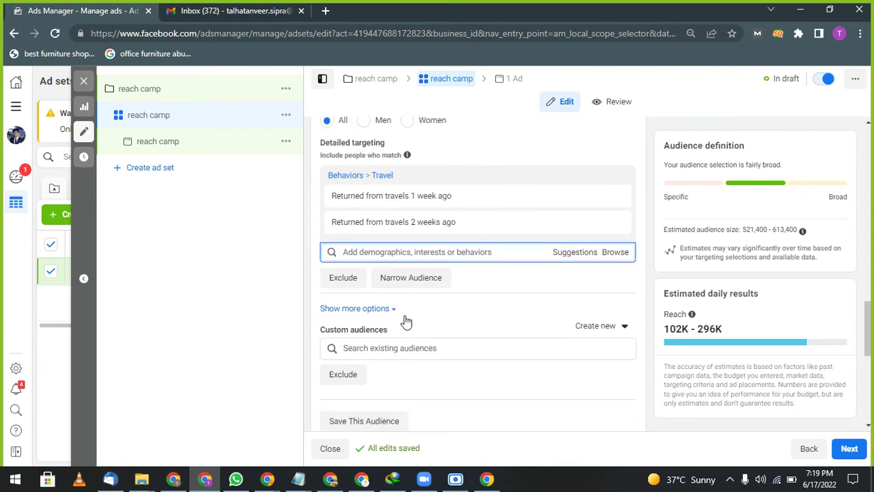
{"action": "scroll", "coordinate": [372, 198], "scroll_direction": "up", "scroll_amount": 2}
{"action": "scroll", "coordinate": [403, 423], "scroll_direction": "down", "scroll_amount": 10}
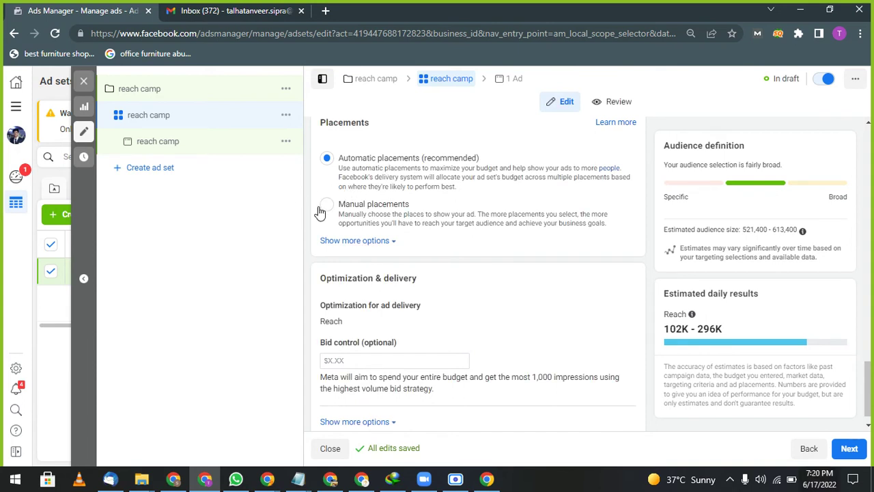
- Switch to Manual placements and uncheck Facebook and Audience network, leaving only Instagram
{"action": "left_click", "coordinate": [325, 205]}
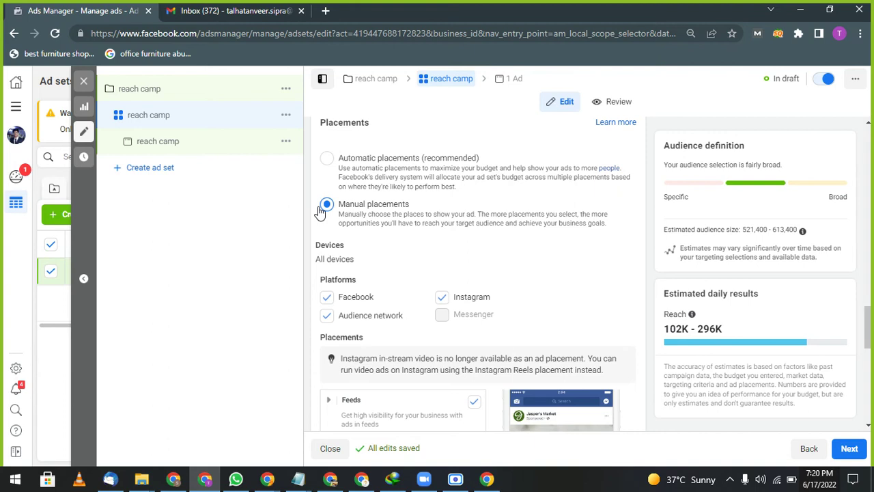
{"action": "left_click", "coordinate": [326, 297]}
{"action": "left_click", "coordinate": [327, 320]}
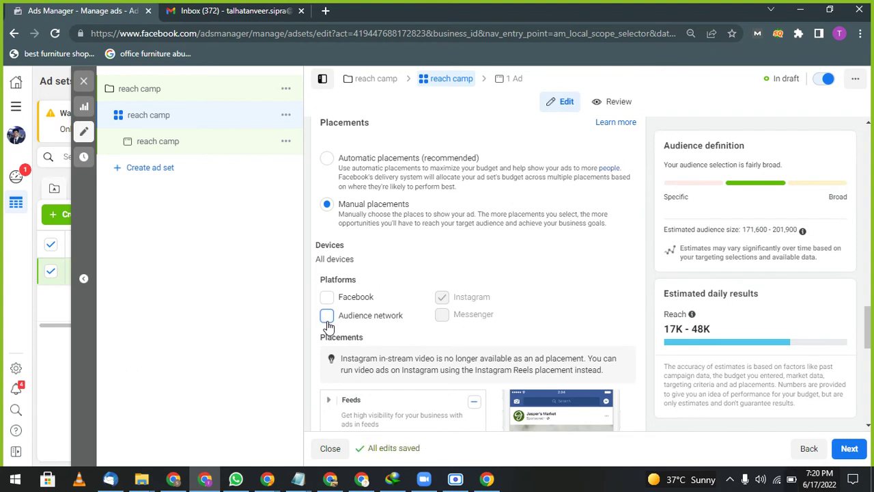
{"action": "scroll", "coordinate": [327, 321], "scroll_direction": "down", "scroll_amount": 1}
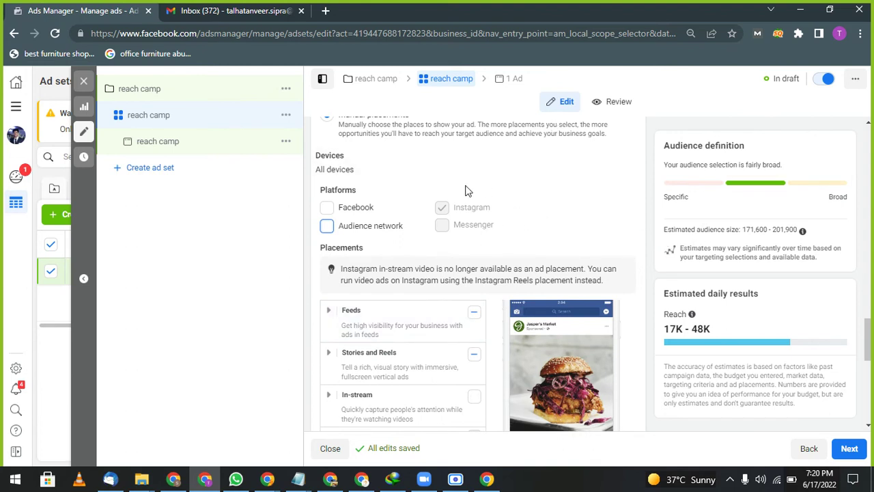
{"action": "left_click", "coordinate": [378, 214]}
{"action": "scroll", "coordinate": [367, 217], "scroll_direction": "down", "scroll_amount": 1}
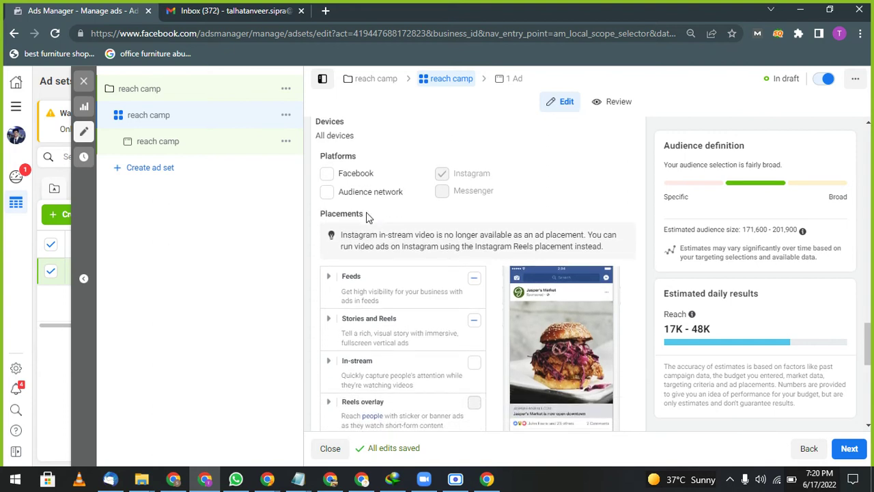
{"action": "scroll", "coordinate": [367, 217], "scroll_direction": "down", "scroll_amount": 2}
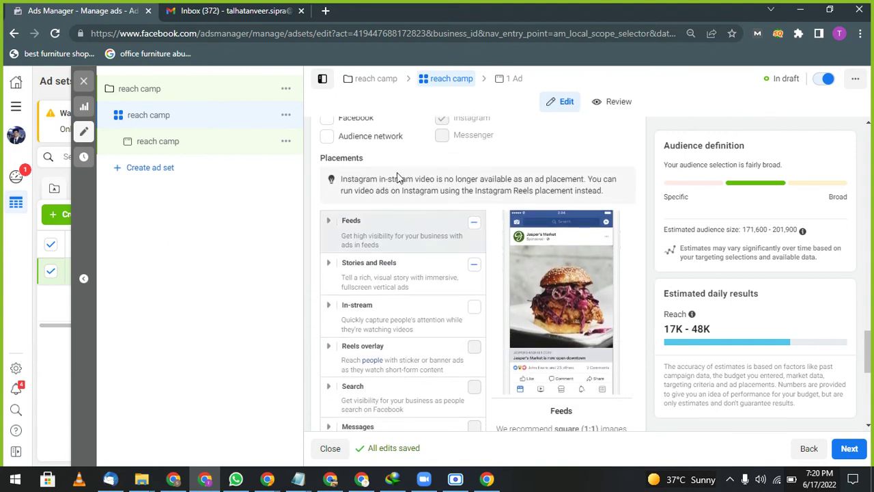
{"action": "scroll", "coordinate": [382, 215], "scroll_direction": "up", "scroll_amount": 2}
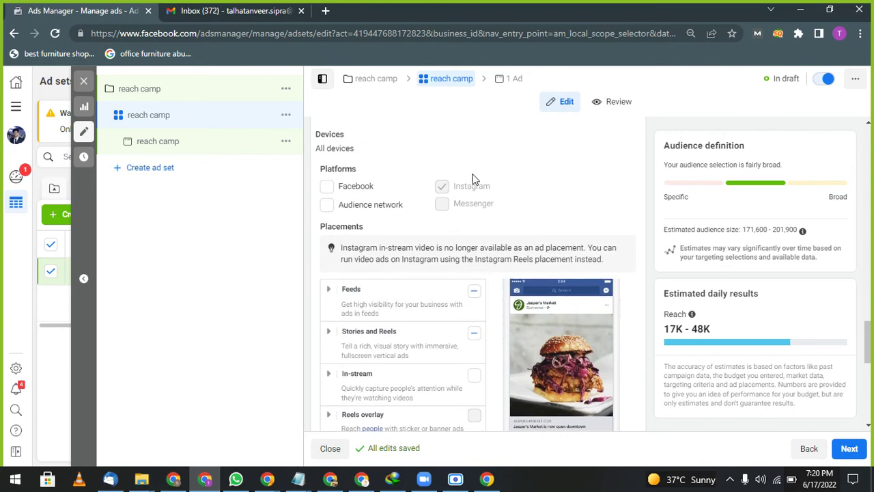
{"action": "scroll", "coordinate": [355, 236], "scroll_direction": "down", "scroll_amount": 5}
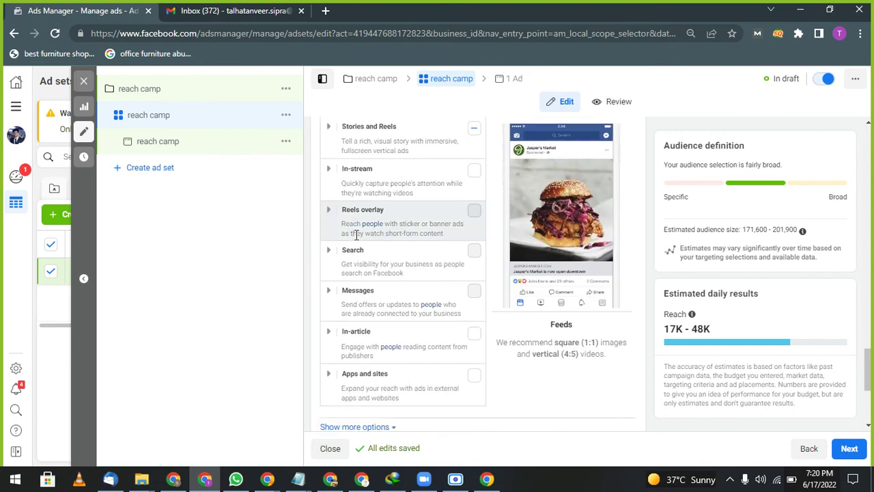
- Scroll past Optimization & delivery and open the 'reach camp' ad from the campaign tree
{"action": "scroll", "coordinate": [355, 234], "scroll_direction": "down", "scroll_amount": 1}
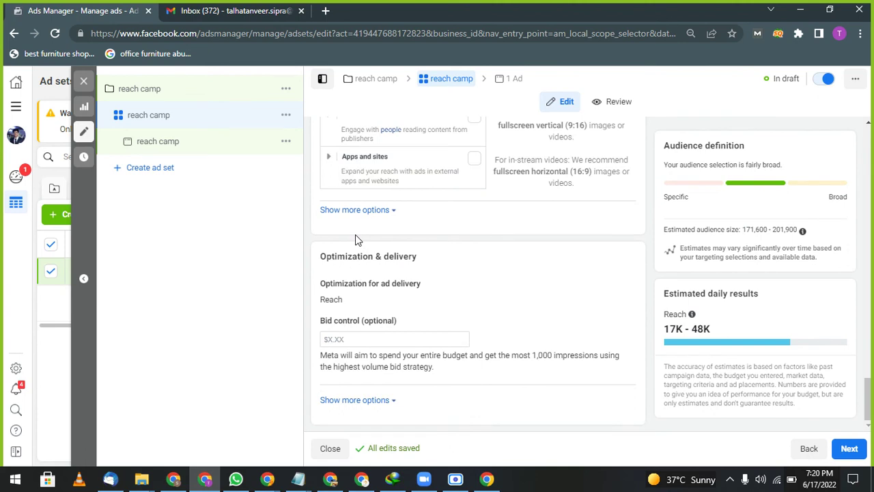
{"action": "scroll", "coordinate": [355, 234], "scroll_direction": "up", "scroll_amount": 1}
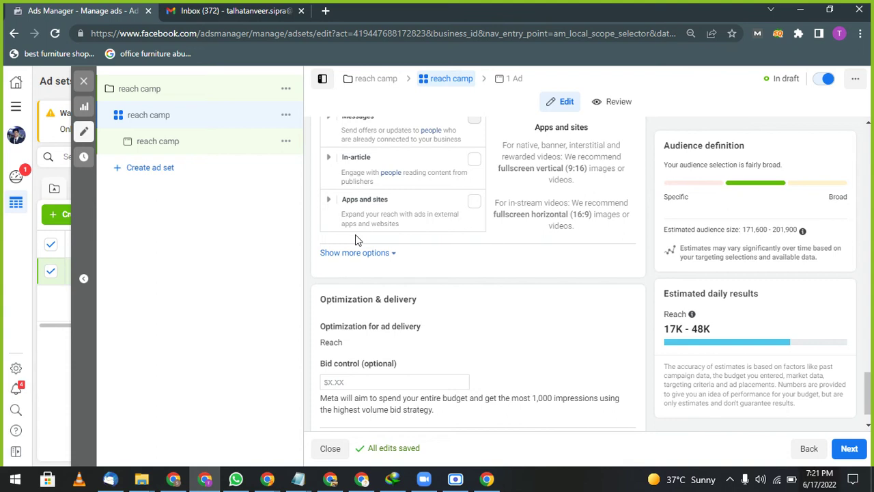
{"action": "scroll", "coordinate": [355, 239], "scroll_direction": "down", "scroll_amount": 1}
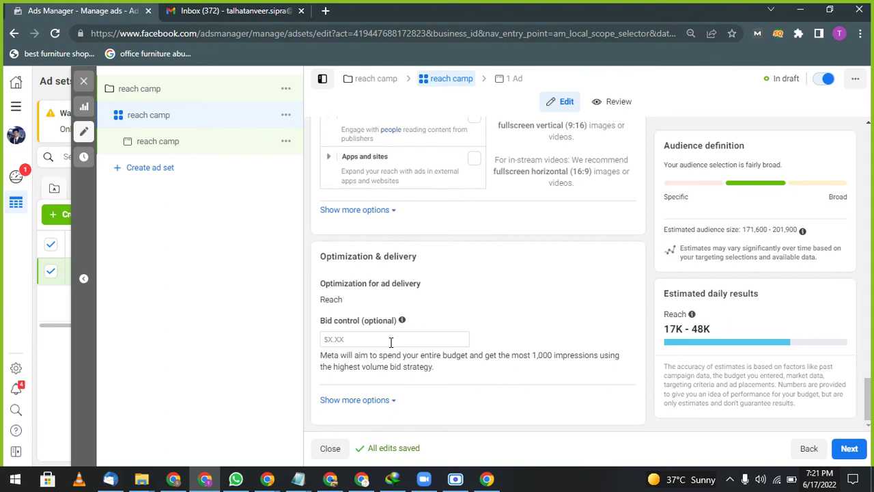
{"action": "left_click", "coordinate": [220, 150]}
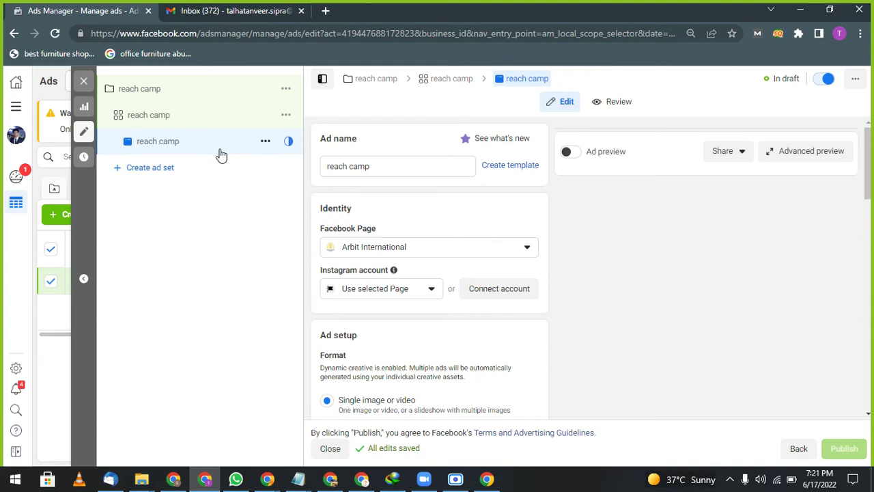
- Turn on the ad preview and open Select images under Media in Ad creative
{"action": "left_click", "coordinate": [567, 152]}
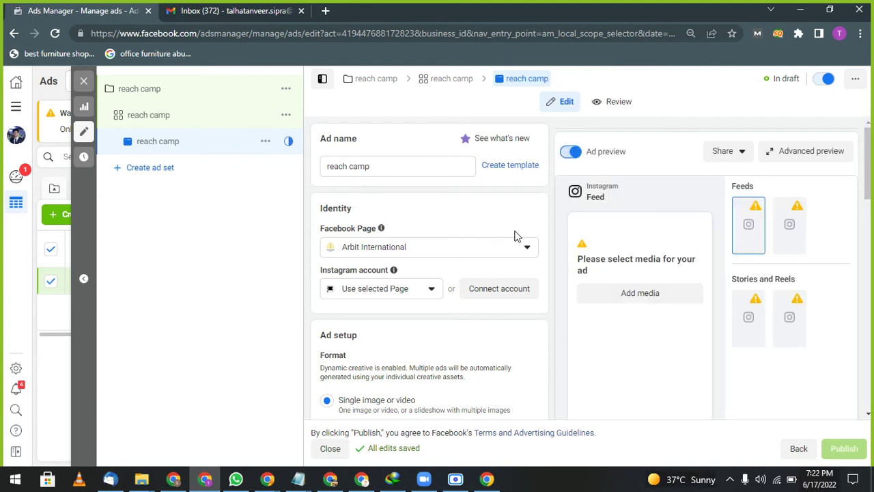
{"action": "scroll", "coordinate": [515, 234], "scroll_direction": "down", "scroll_amount": 2}
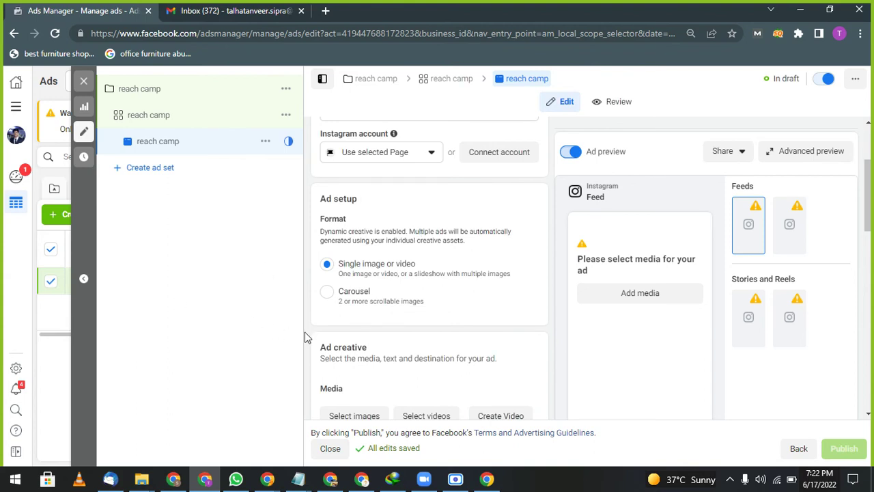
{"action": "scroll", "coordinate": [405, 310], "scroll_direction": "down", "scroll_amount": 2}
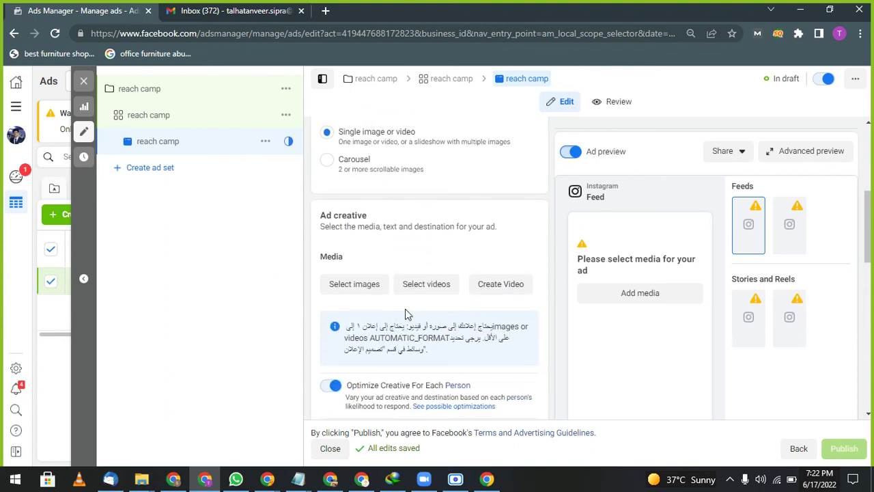
{"action": "left_click", "coordinate": [350, 288]}
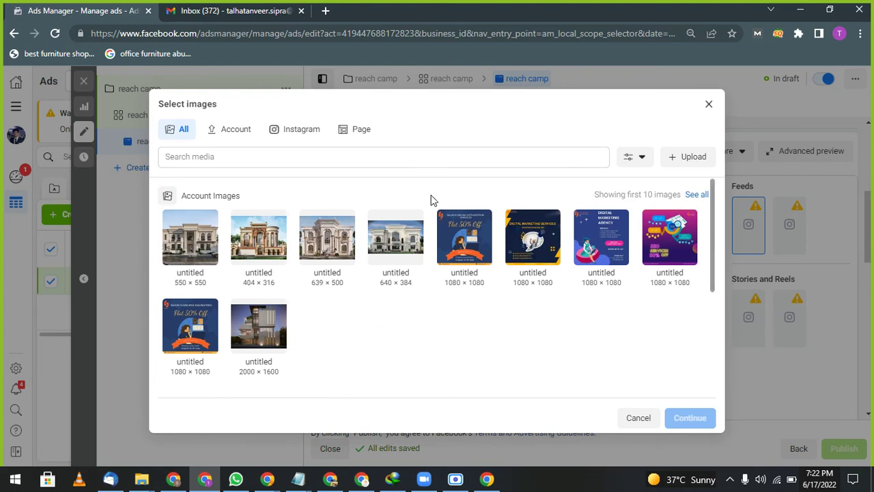
- Pick the Flat 50% Off, Digital Marketing Services and Digital Marketing Agency images and continue
{"action": "left_click", "coordinate": [513, 250]}
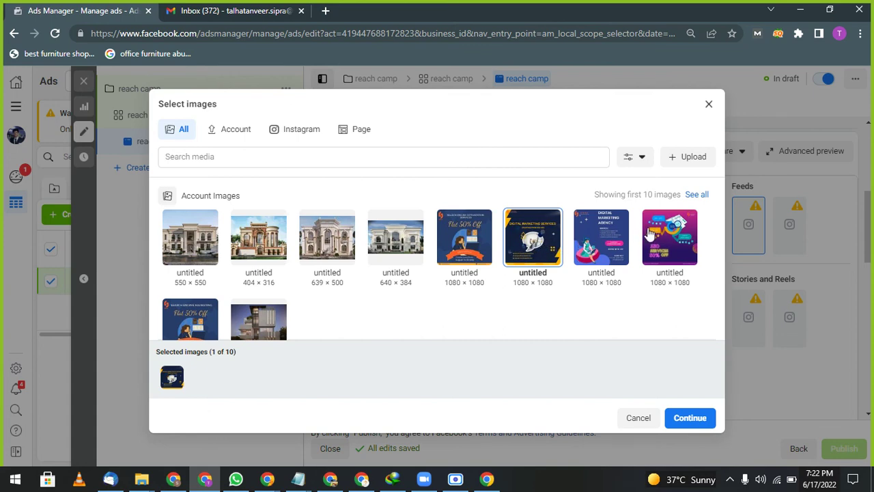
{"action": "left_click", "coordinate": [652, 251]}
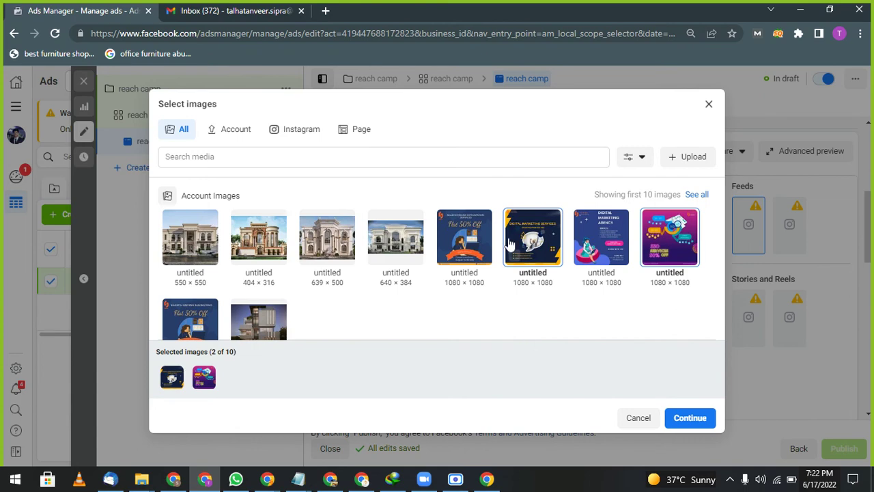
{"action": "left_click", "coordinate": [471, 232]}
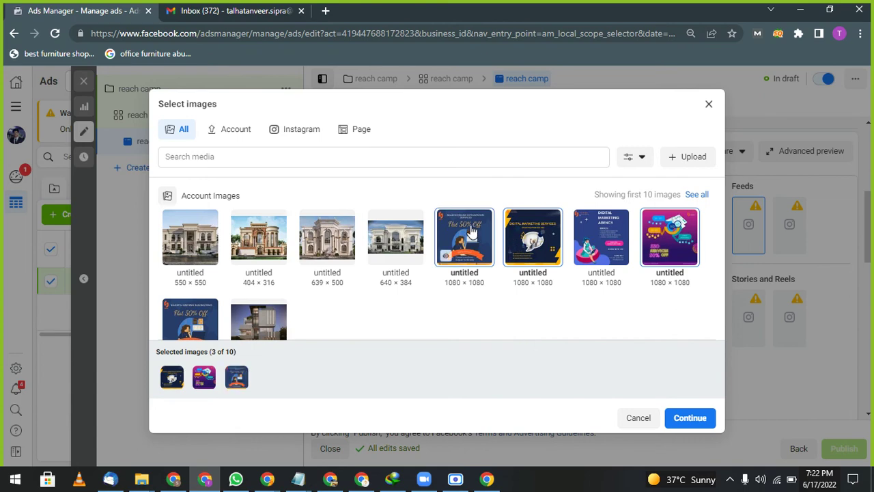
{"action": "left_click", "coordinate": [551, 238]}
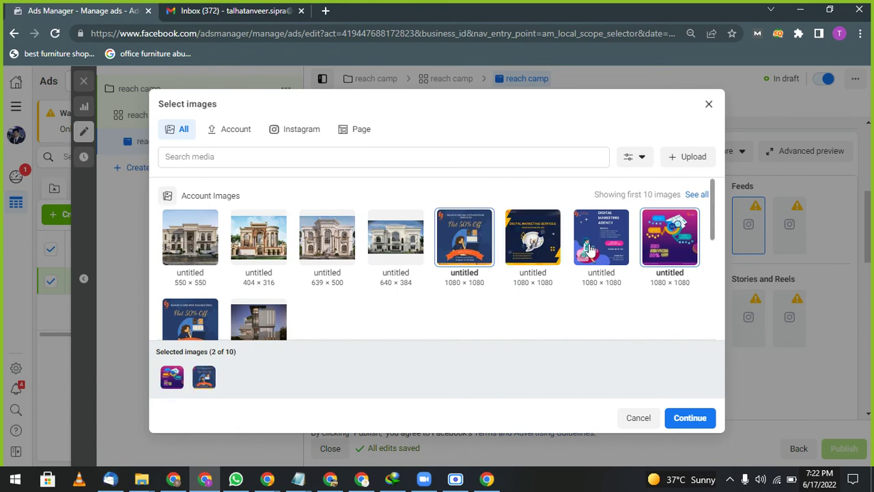
{"action": "left_click", "coordinate": [558, 245]}
{"action": "left_click", "coordinate": [602, 240]}
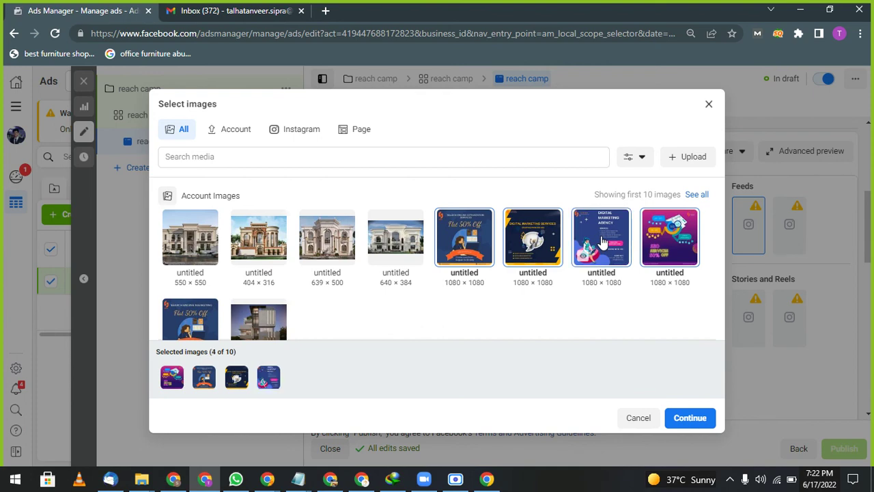
{"action": "left_click", "coordinate": [652, 254]}
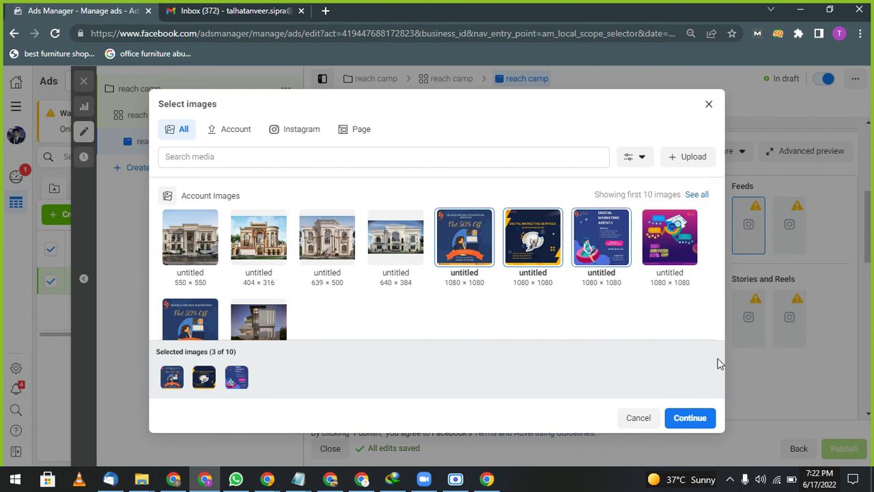
{"action": "left_click_drag", "start_coordinate": [718, 364], "coordinate": [666, 243]}
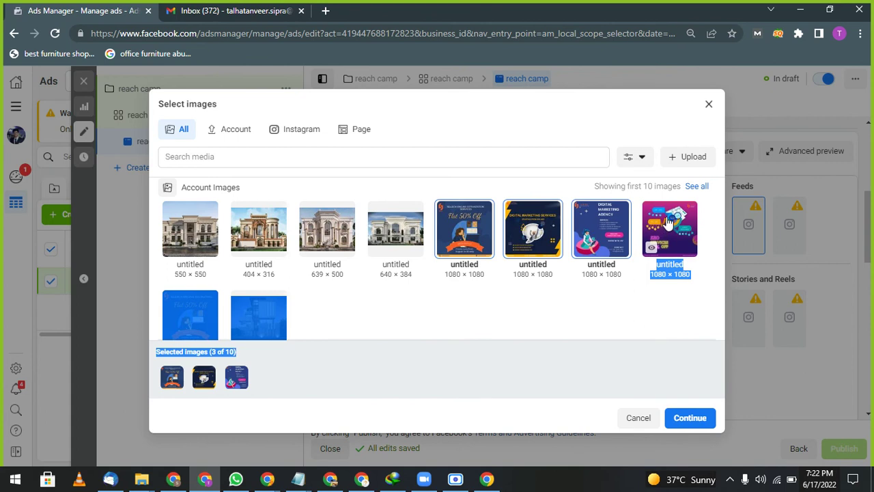
{"action": "left_click", "coordinate": [687, 419]}
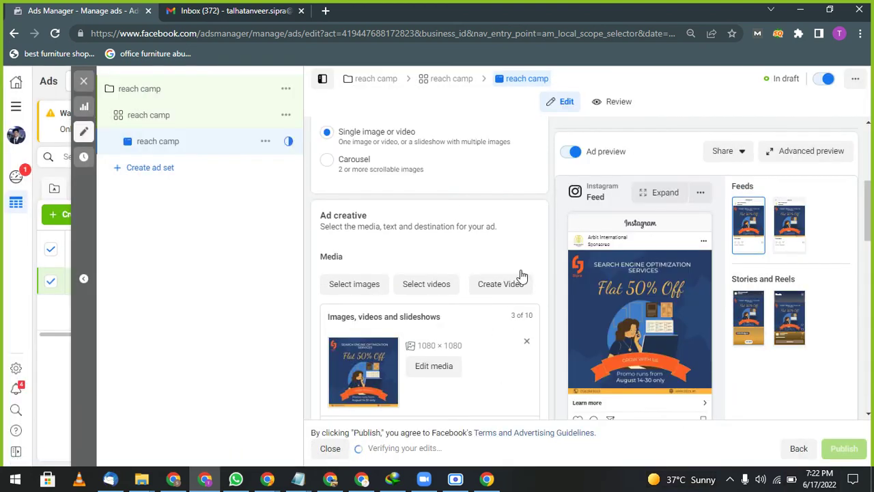
{"action": "scroll", "coordinate": [438, 369], "scroll_direction": "down", "scroll_amount": 1}
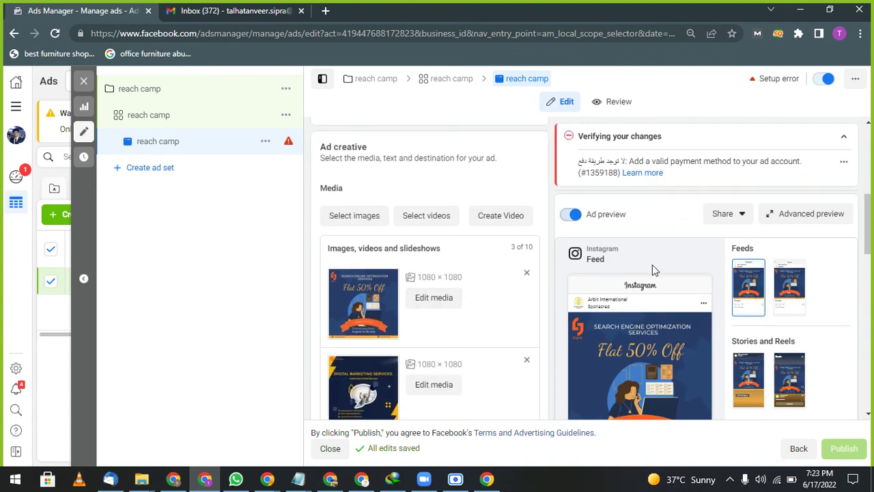
{"action": "scroll", "coordinate": [557, 303], "scroll_direction": "down", "scroll_amount": 3}
{"action": "scroll", "coordinate": [556, 303], "scroll_direction": "down", "scroll_amount": 1}
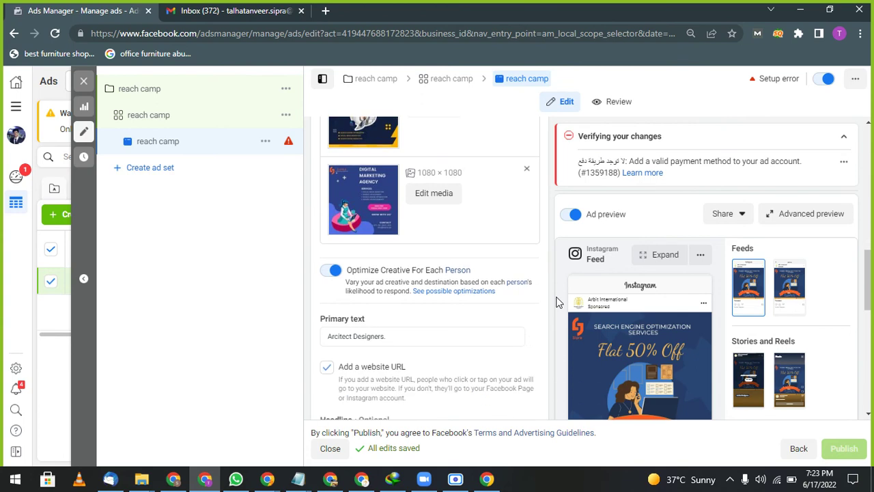
{"action": "scroll", "coordinate": [316, 193], "scroll_direction": "up", "scroll_amount": 2}
{"action": "scroll", "coordinate": [460, 321], "scroll_direction": "down", "scroll_amount": 2}
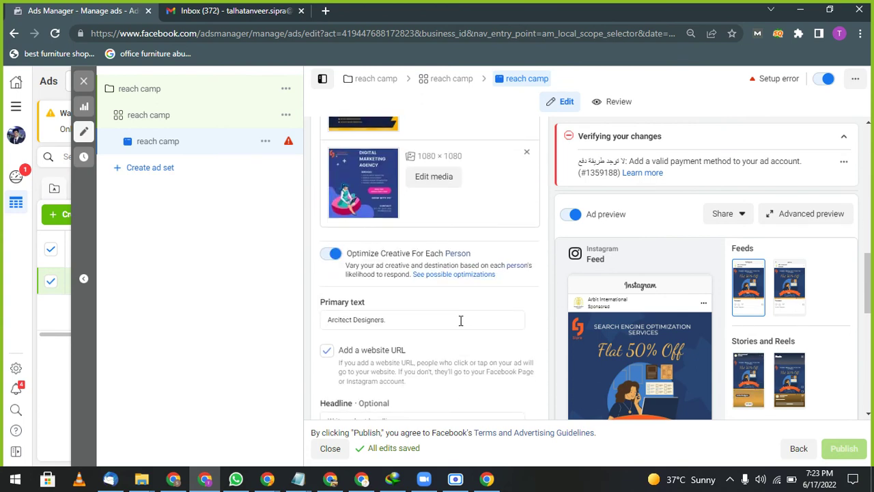
{"action": "left_click", "coordinate": [411, 320]}
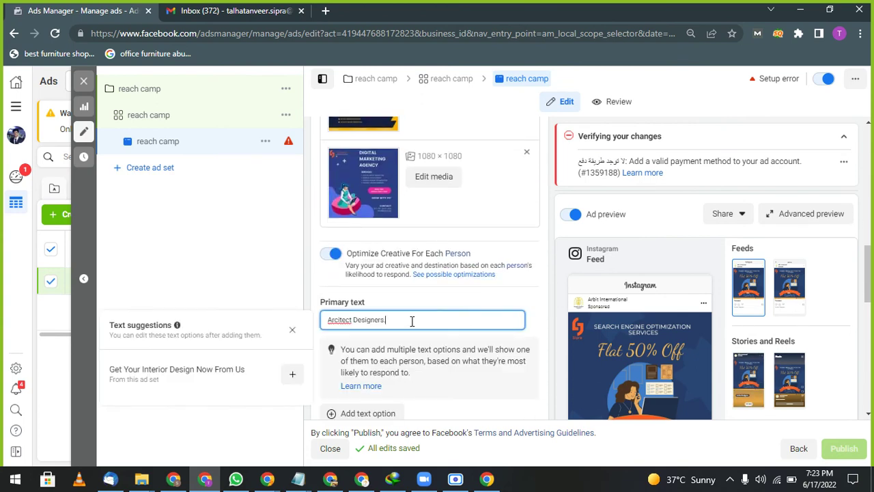
{"action": "left_click", "coordinate": [321, 345]}
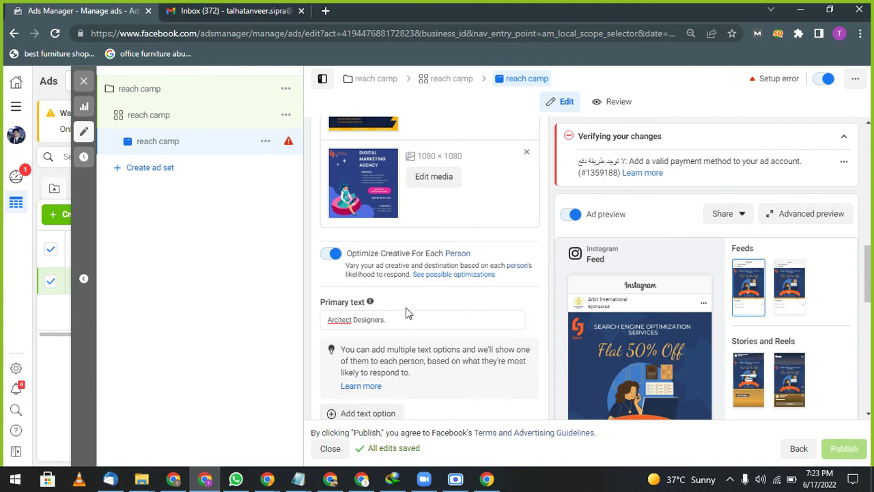
{"action": "scroll", "coordinate": [402, 361], "scroll_direction": "down", "scroll_amount": 2}
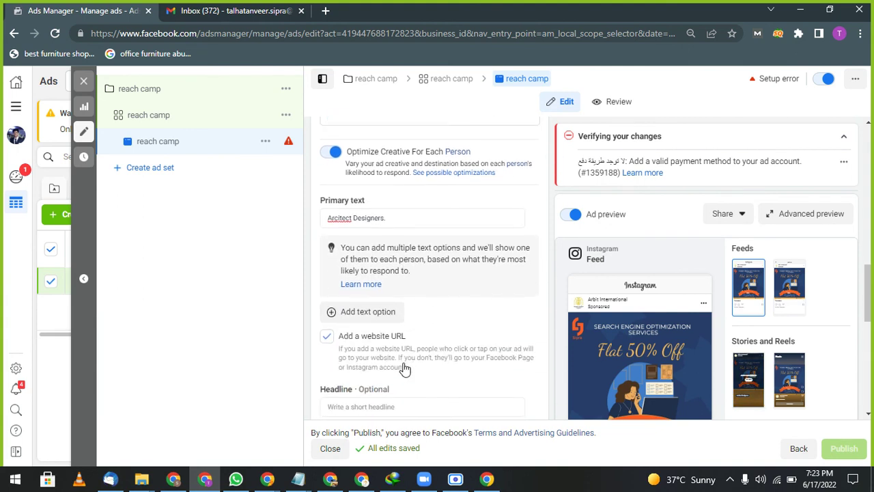
- Add a new primary text field and enter 'magical-dubai.com' in it
{"action": "left_click", "coordinate": [330, 312]}
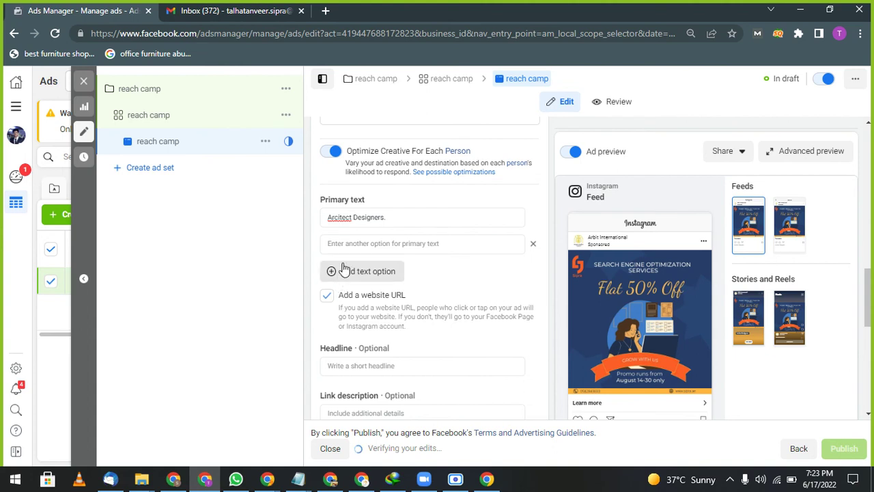
{"action": "left_click", "coordinate": [420, 246]}
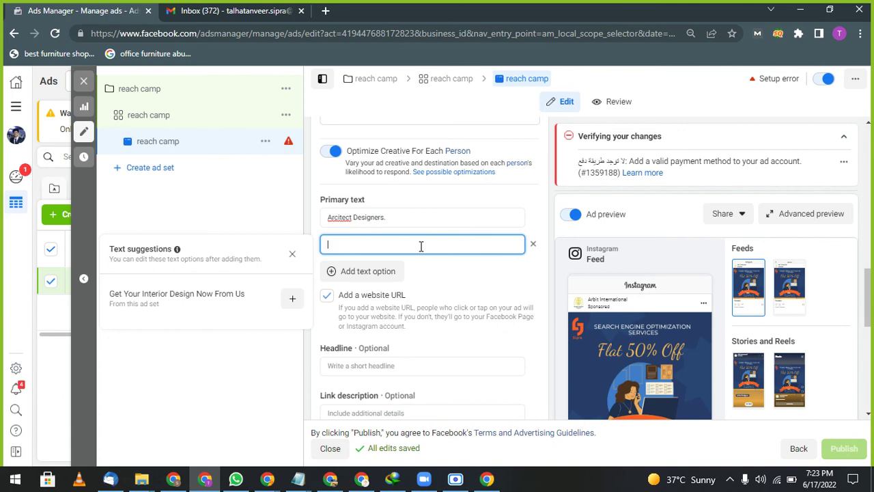
{"action": "type", "text": "magica"}
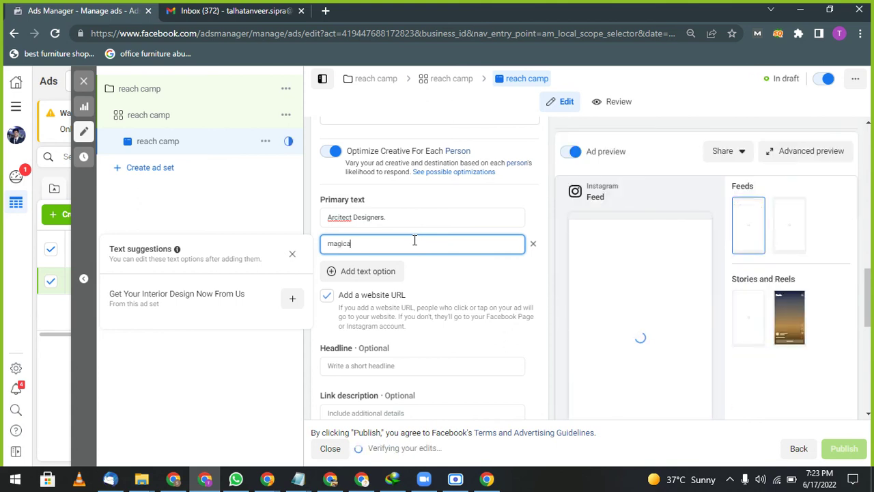
{"action": "type", "text": "l-d"}
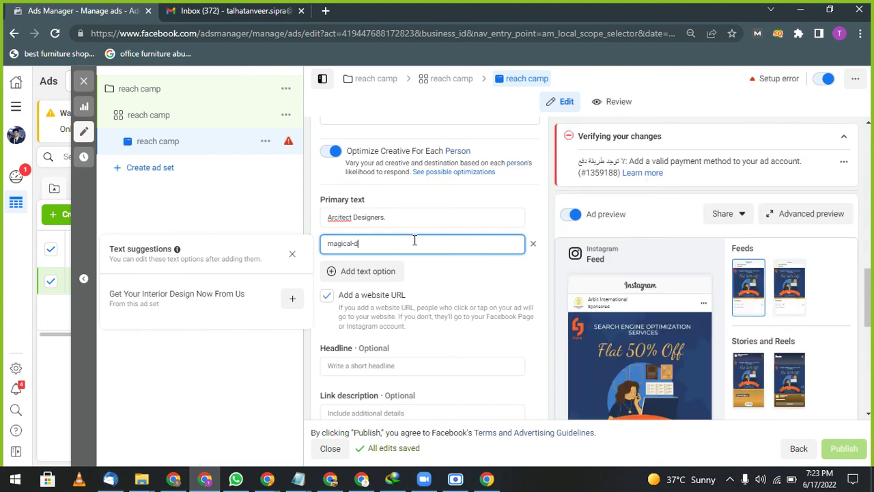
{"action": "type", "text": "ubai.com"}
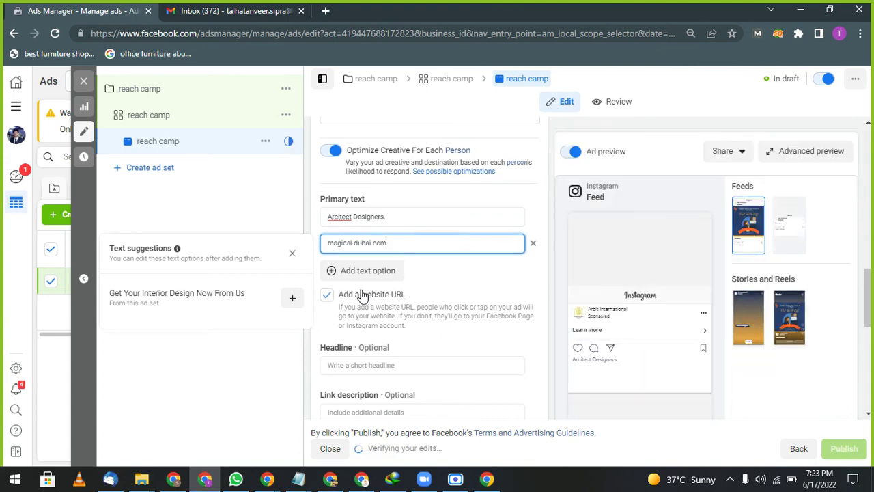
{"action": "scroll", "coordinate": [361, 295], "scroll_direction": "down", "scroll_amount": 1}
{"action": "scroll", "coordinate": [464, 365], "scroll_direction": "down", "scroll_amount": 1}
{"action": "scroll", "coordinate": [464, 365], "scroll_direction": "up", "scroll_amount": 2}
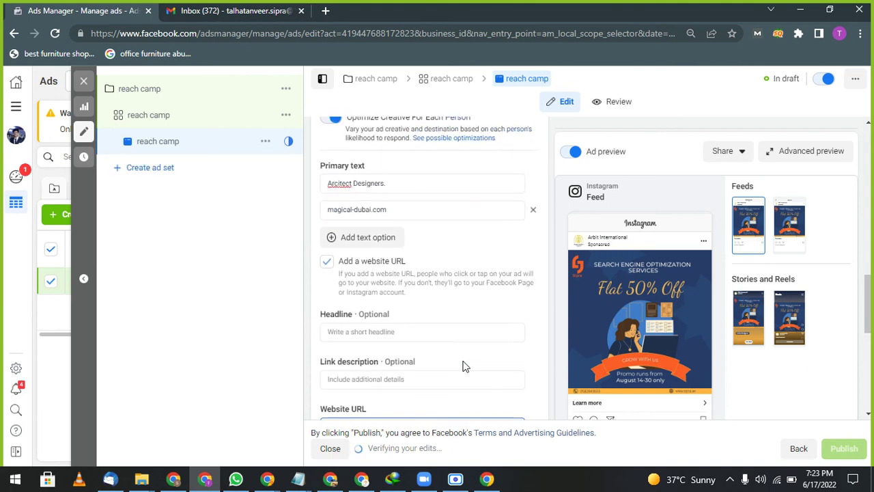
{"action": "scroll", "coordinate": [463, 367], "scroll_direction": "up", "scroll_amount": 1}
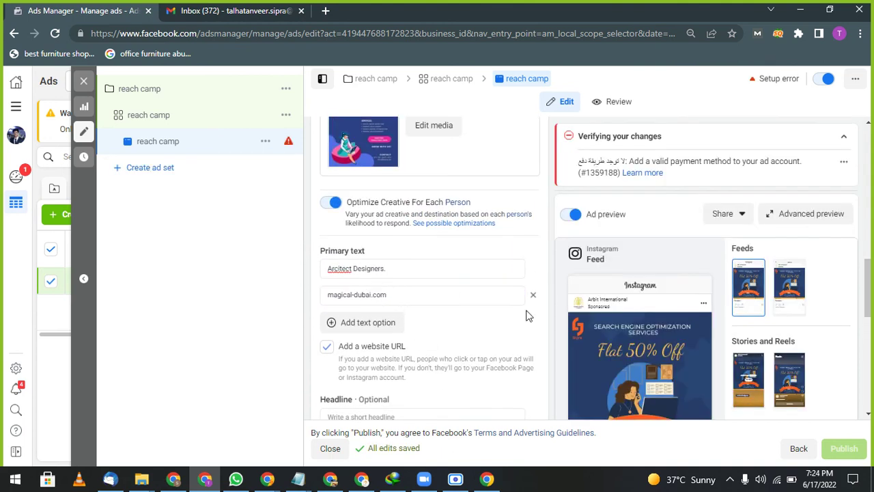
{"action": "mouse_move", "coordinate": [645, 315]}
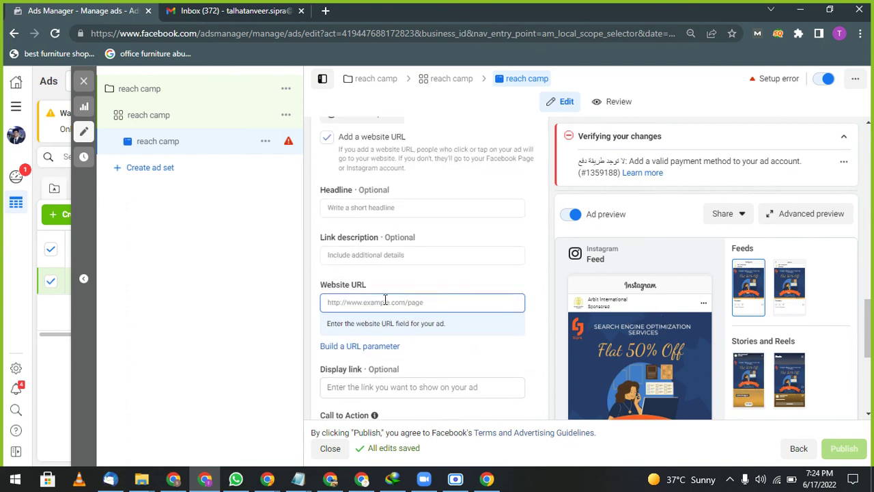
{"action": "left_click", "coordinate": [381, 303]}
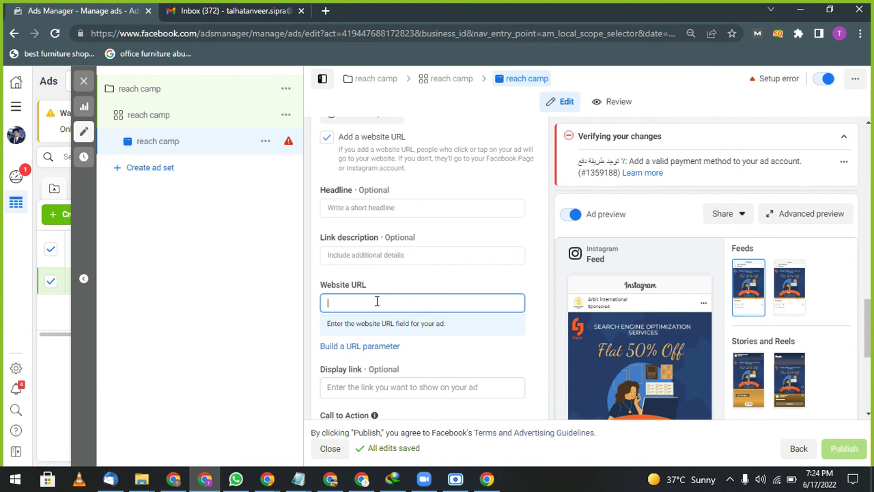
{"action": "type", "text": "htt"}
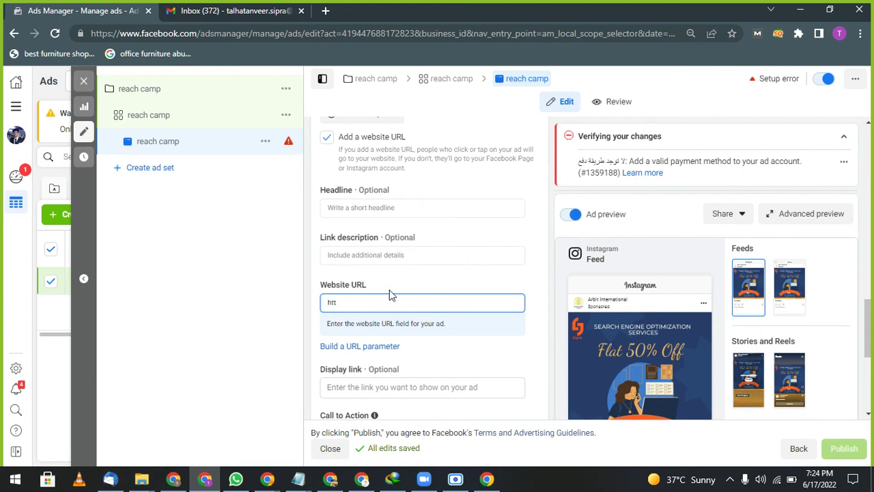
{"action": "type", "text": "ps/["}
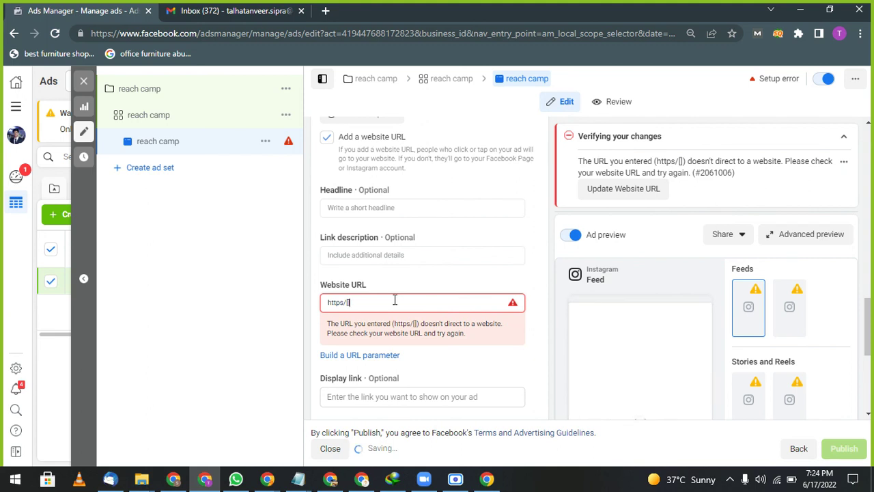
{"action": "key", "text": "BackSpace"}
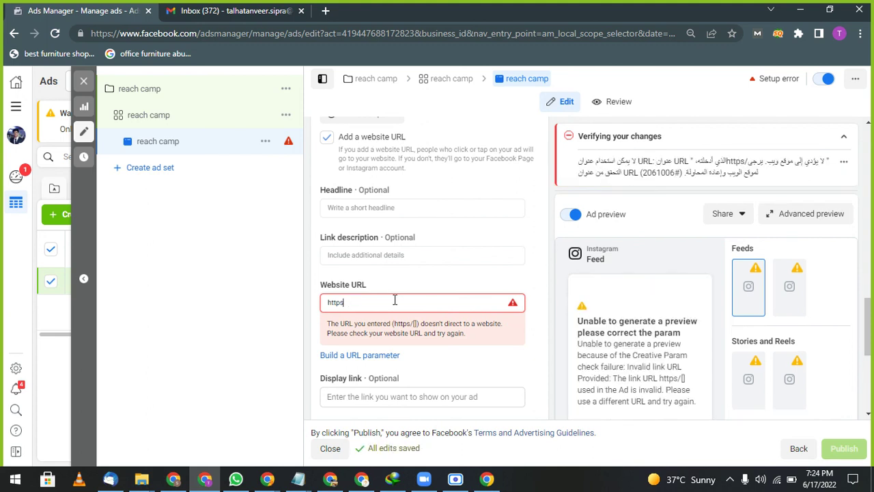
{"action": "type", "text": "://"}
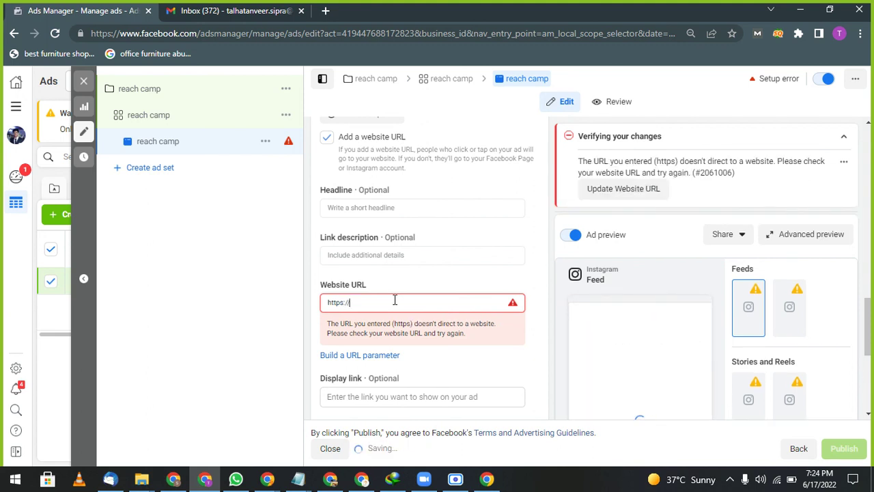
{"action": "type", "text": "htt"}
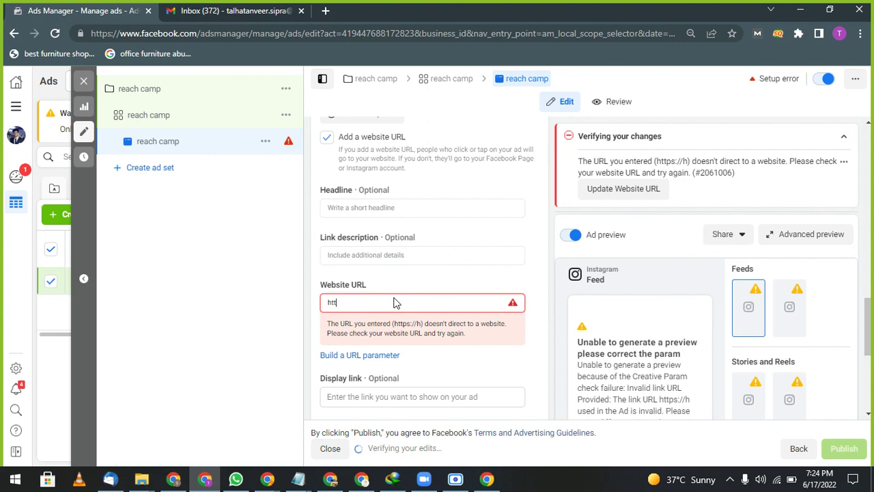
{"action": "key", "text": "BackSpace"}
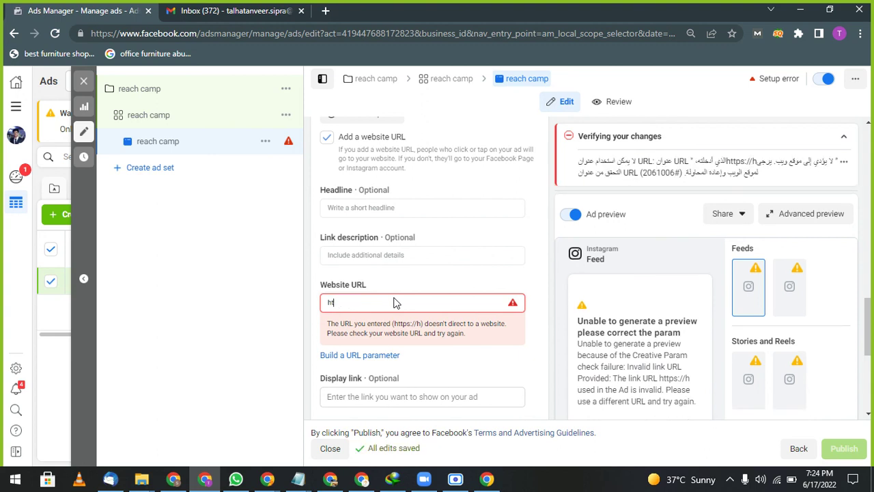
{"action": "type", "text": "p"}
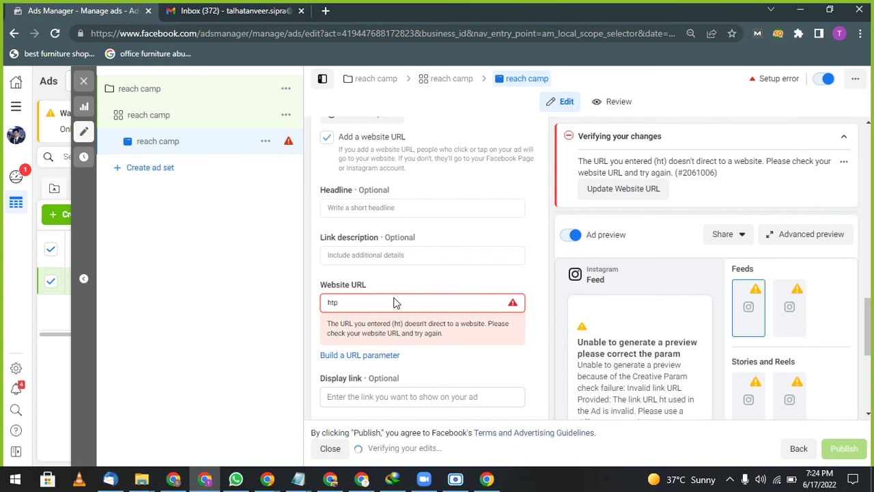
{"action": "type", "text": "t"}
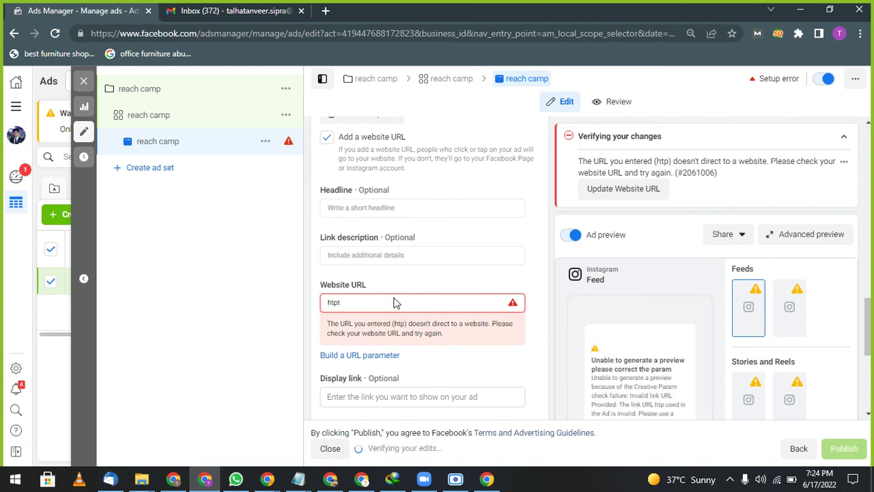
{"action": "key", "text": "BackSpace"}
{"action": "key", "text": "BackSpace"}
{"action": "key", "text": "BackSpace"}
{"action": "key", "text": "BackSpace"}
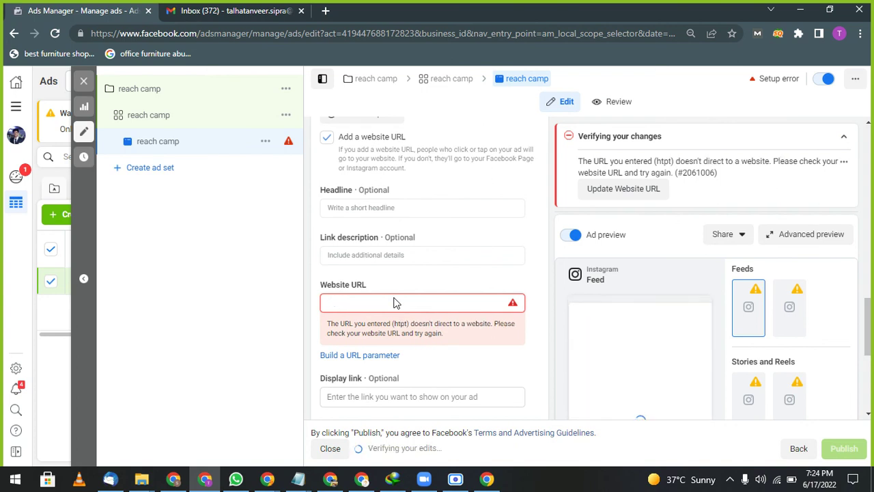
{"action": "type", "text": "https://"}
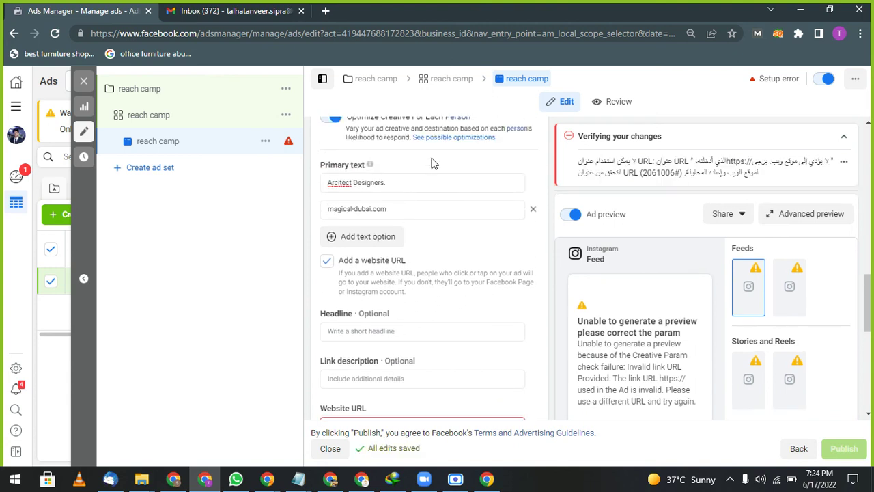
{"action": "left_click", "coordinate": [431, 211]}
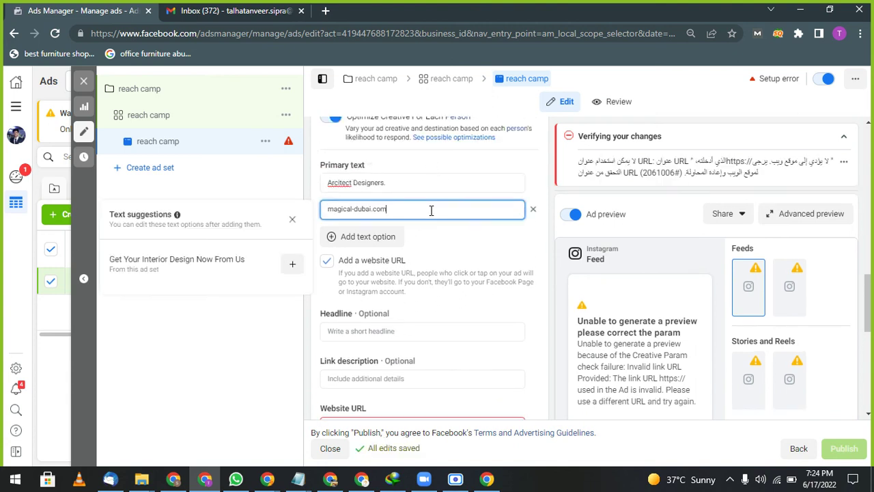
{"action": "key", "text": "ctrl+a"}
{"action": "key", "text": "ctrl+c"}
{"action": "key", "text": "BackSpace"}
{"action": "scroll", "coordinate": [428, 235], "scroll_direction": "down", "scroll_amount": 1}
{"action": "scroll", "coordinate": [409, 388], "scroll_direction": "down", "scroll_amount": 3}
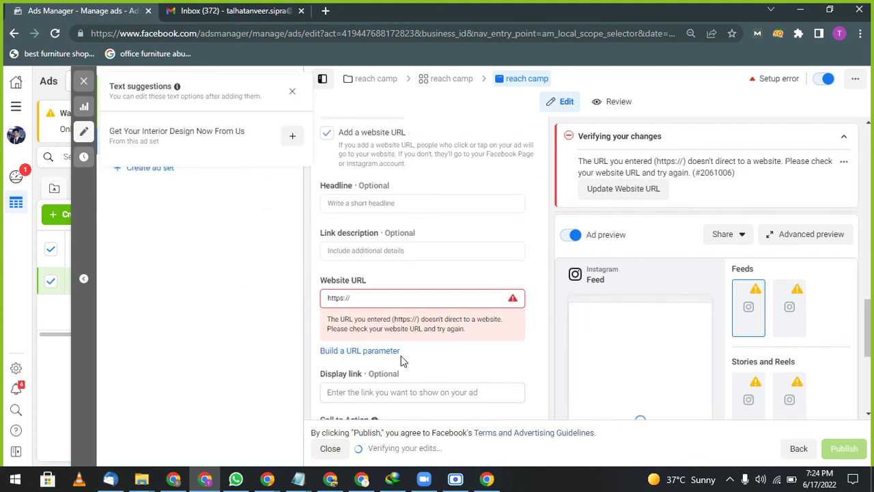
{"action": "left_click", "coordinate": [415, 297]}
{"action": "key", "text": "ctrl+v"}
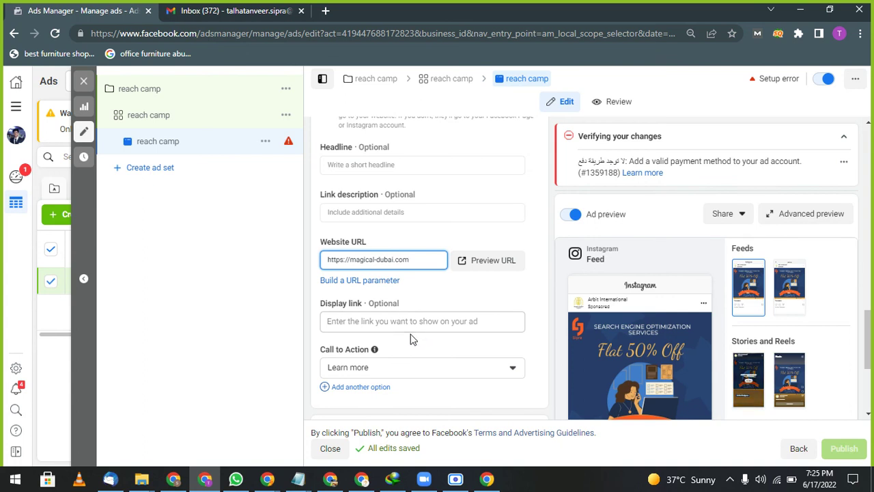
- Commit the website URL and change the call to action from Learn more to Book now
{"action": "left_click", "coordinate": [378, 323]}
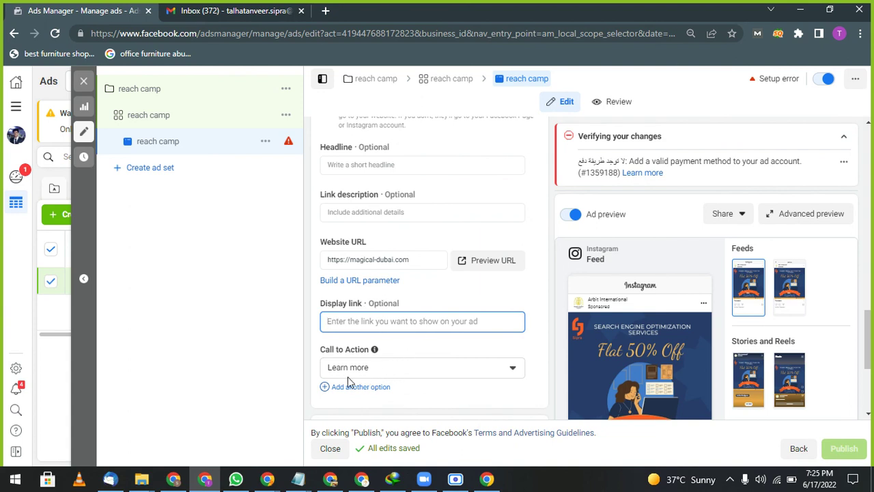
{"action": "scroll", "coordinate": [346, 377], "scroll_direction": "down", "scroll_amount": 1}
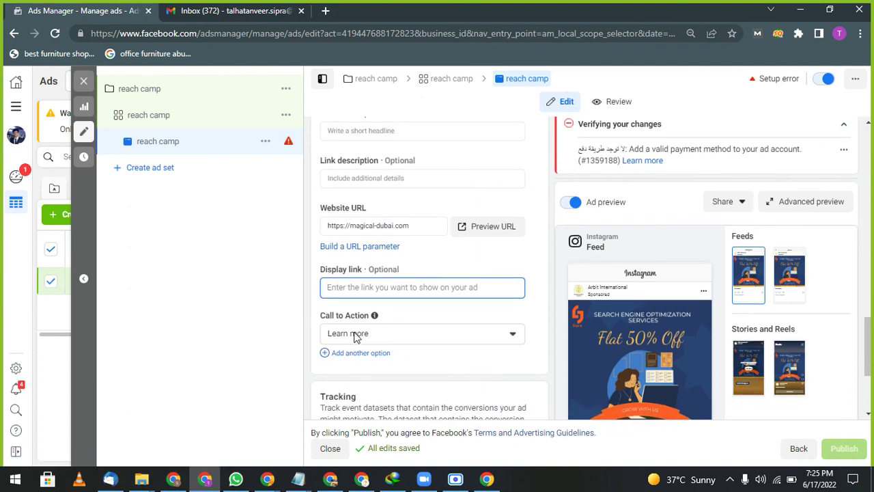
{"action": "left_click", "coordinate": [464, 332]}
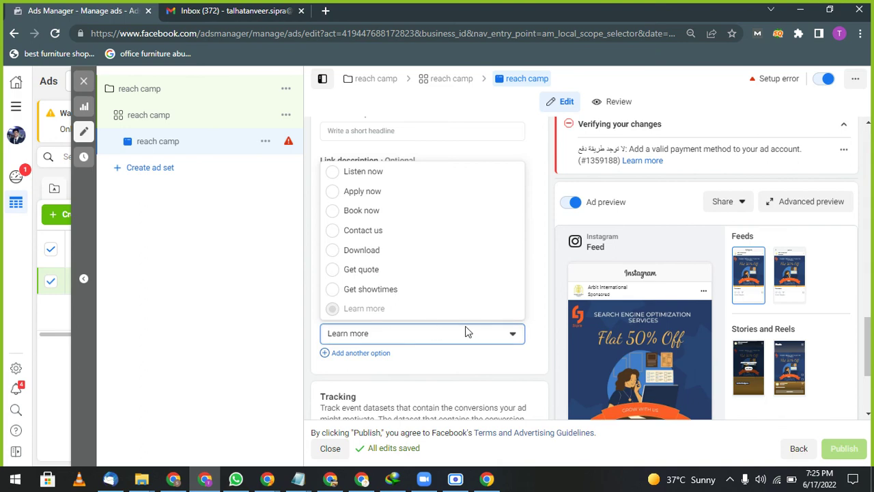
{"action": "left_click", "coordinate": [364, 214]}
{"action": "scroll", "coordinate": [349, 350], "scroll_direction": "down", "scroll_amount": 3}
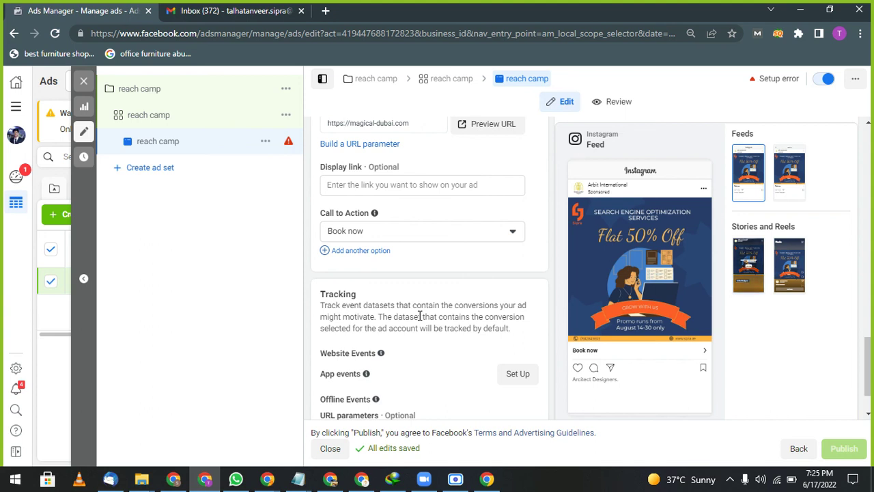
{"action": "scroll", "coordinate": [417, 336], "scroll_direction": "down", "scroll_amount": 2}
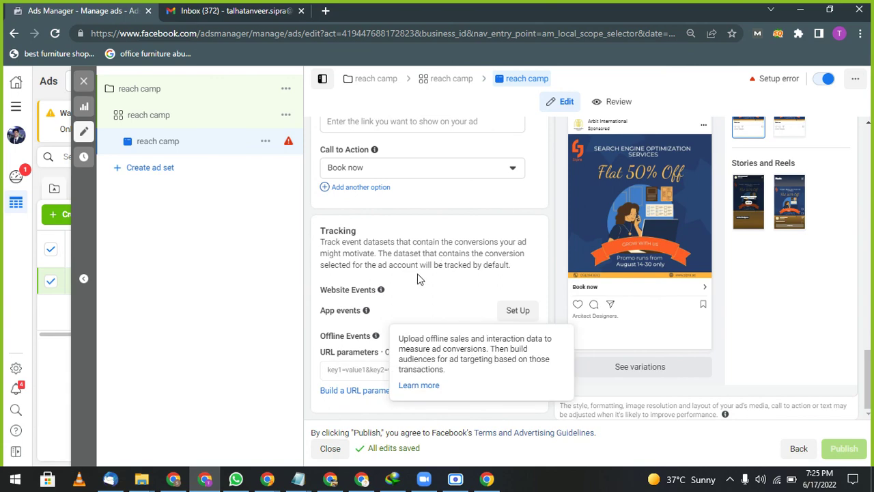
{"action": "scroll", "coordinate": [591, 285], "scroll_direction": "up", "scroll_amount": 4}
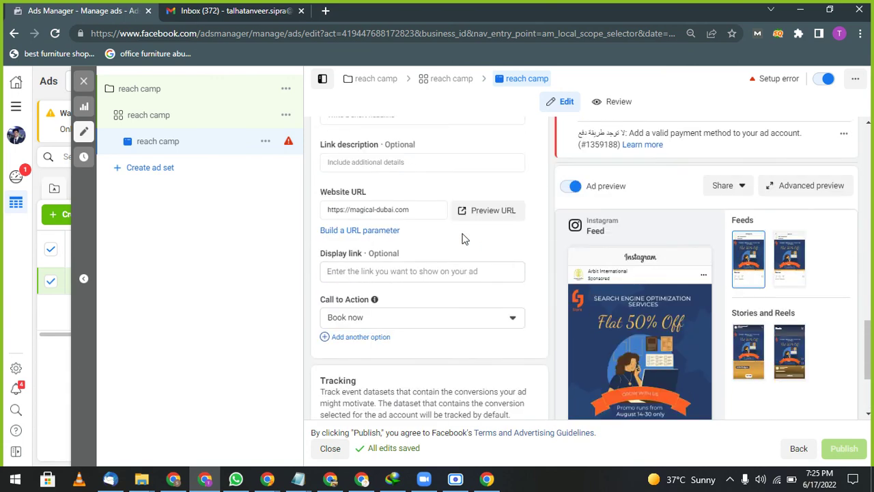
{"action": "scroll", "coordinate": [463, 238], "scroll_direction": "up", "scroll_amount": 2}
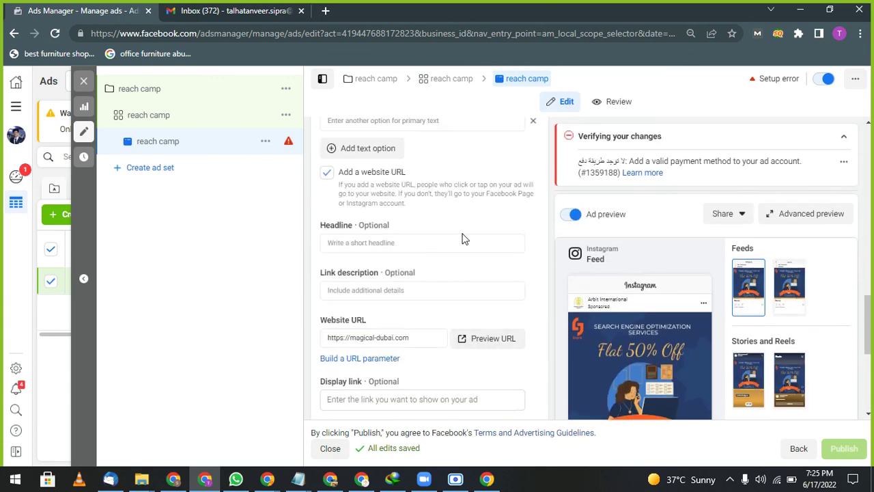
- Use the suggested 'Buy Now' text as the ad's headline
{"action": "left_click", "coordinate": [391, 243]}
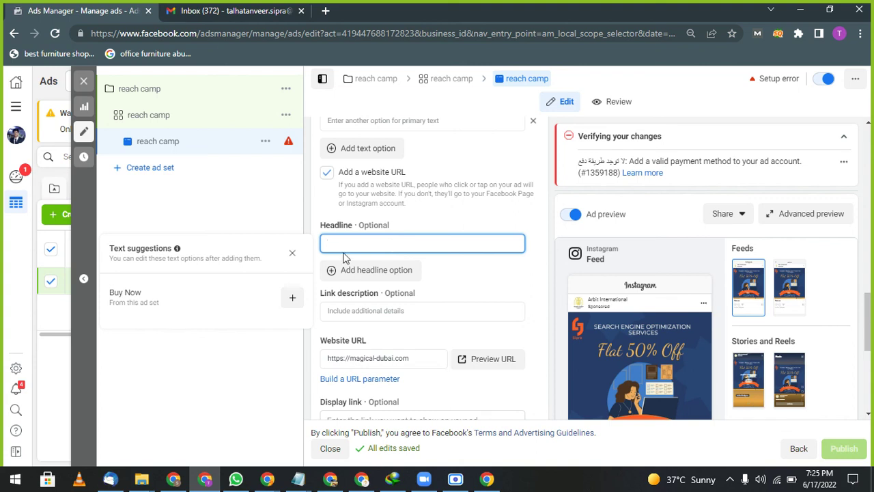
{"action": "left_click", "coordinate": [293, 299]}
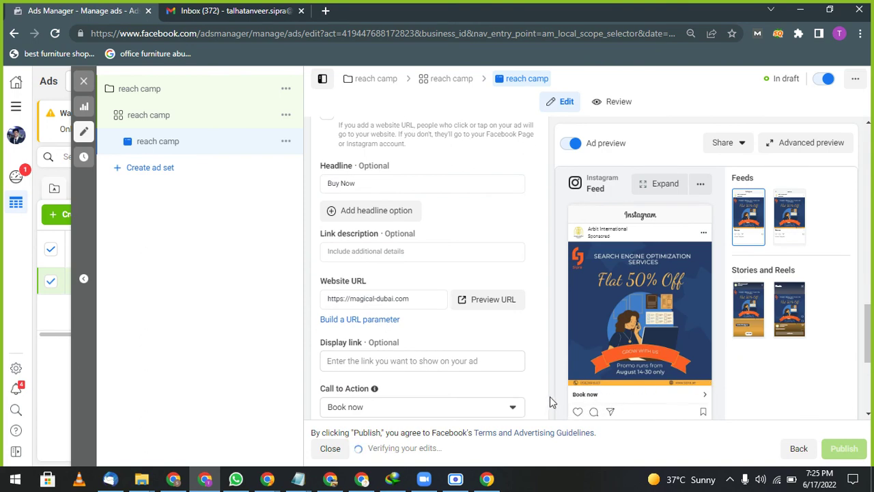
{"action": "scroll", "coordinate": [553, 401], "scroll_direction": "down", "scroll_amount": 4}
{"action": "scroll", "coordinate": [599, 379], "scroll_direction": "down", "scroll_amount": 2}
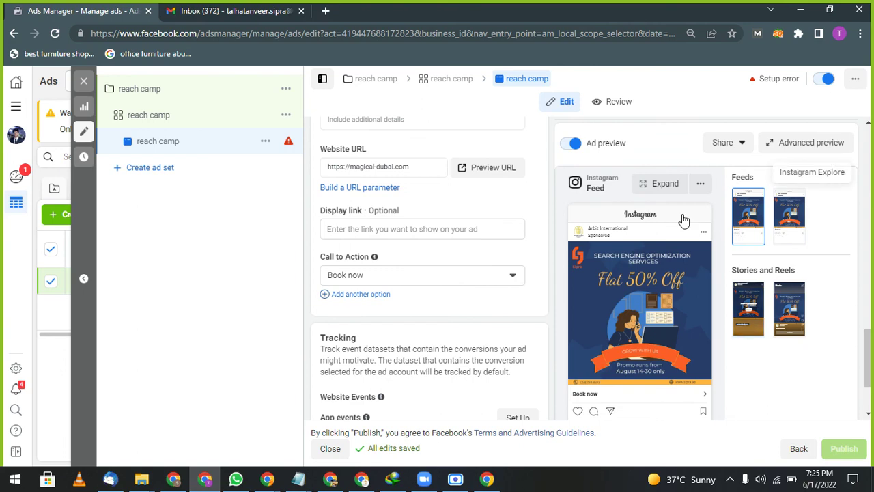
{"action": "scroll", "coordinate": [336, 230], "scroll_direction": "up", "scroll_amount": 8}
{"action": "scroll", "coordinate": [333, 235], "scroll_direction": "down", "scroll_amount": 3}
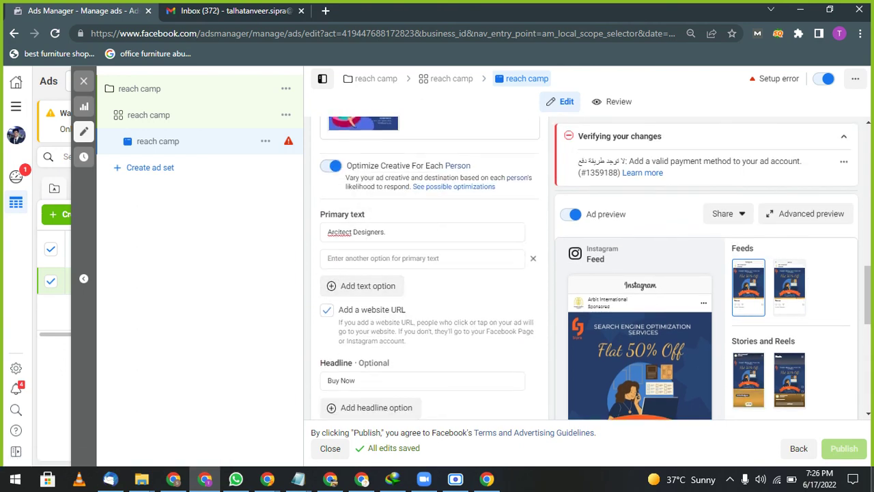
- Close the ad editor, clear the campaign filter and list all five ads
{"action": "left_click", "coordinate": [84, 82]}
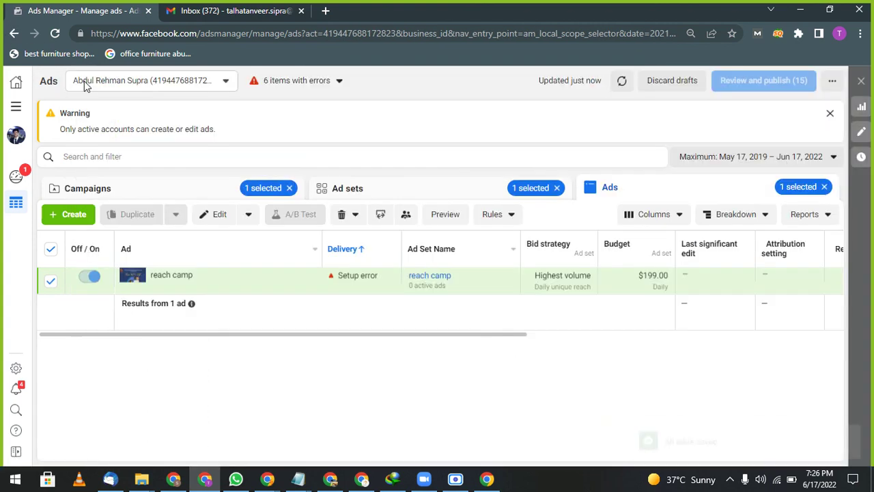
{"action": "left_click", "coordinate": [291, 191]}
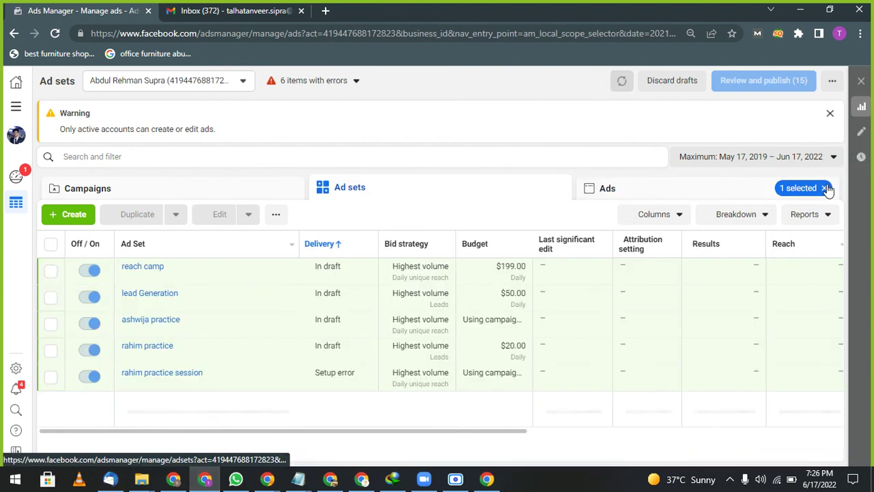
{"action": "left_click", "coordinate": [826, 188]}
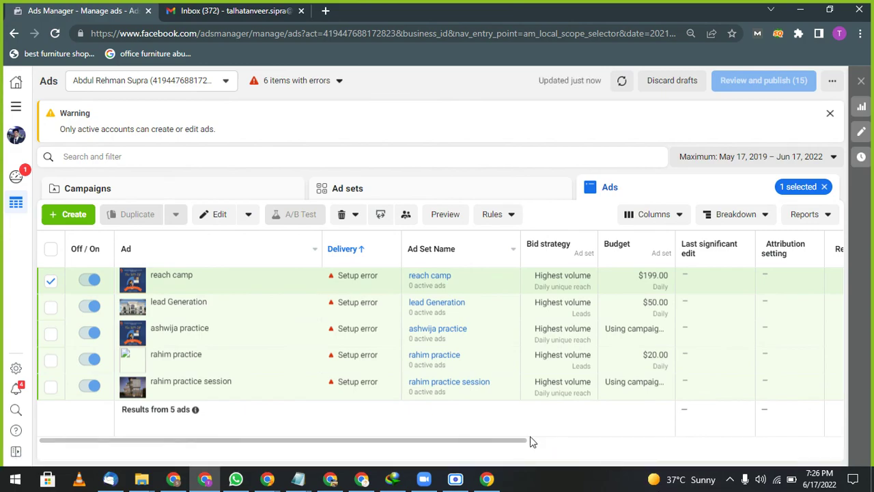